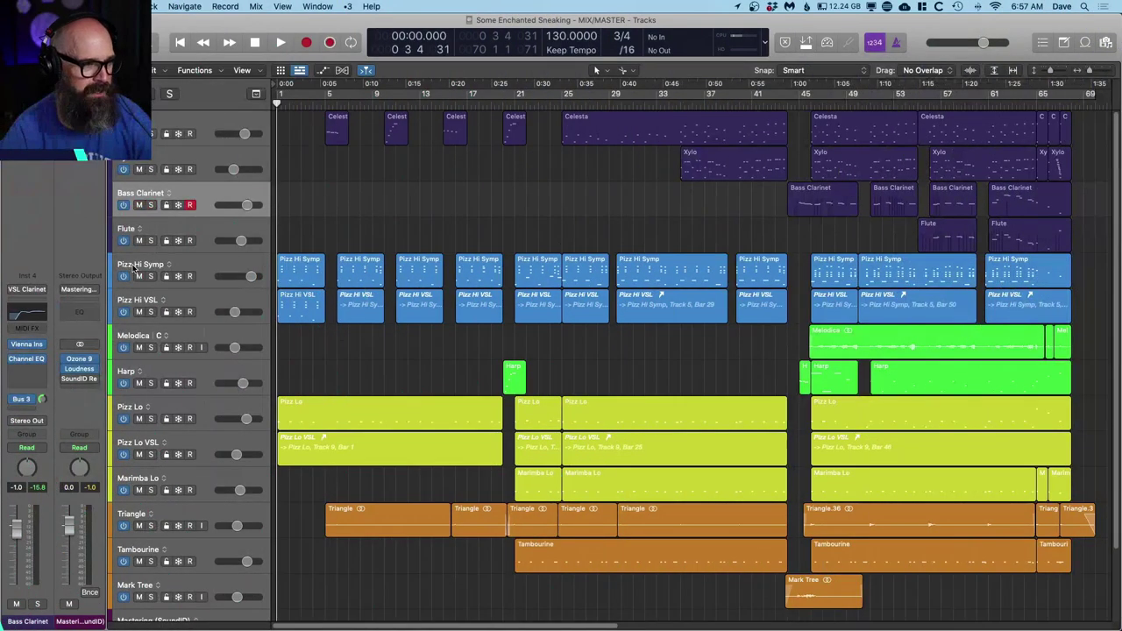
# Step: Solo the Pizz Hi Symp and Pizz Hi VSL tracks and audition them together from the start
pyautogui.click(174, 283)
pyautogui.click(150, 276)
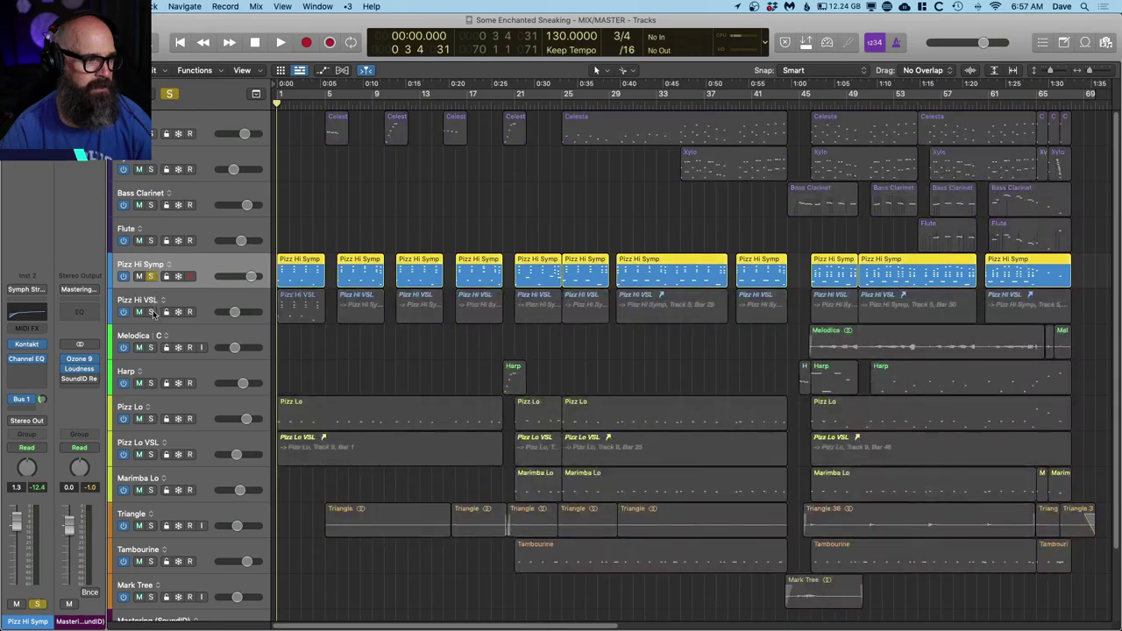
pyautogui.press('space')
pyautogui.press('super+Right')
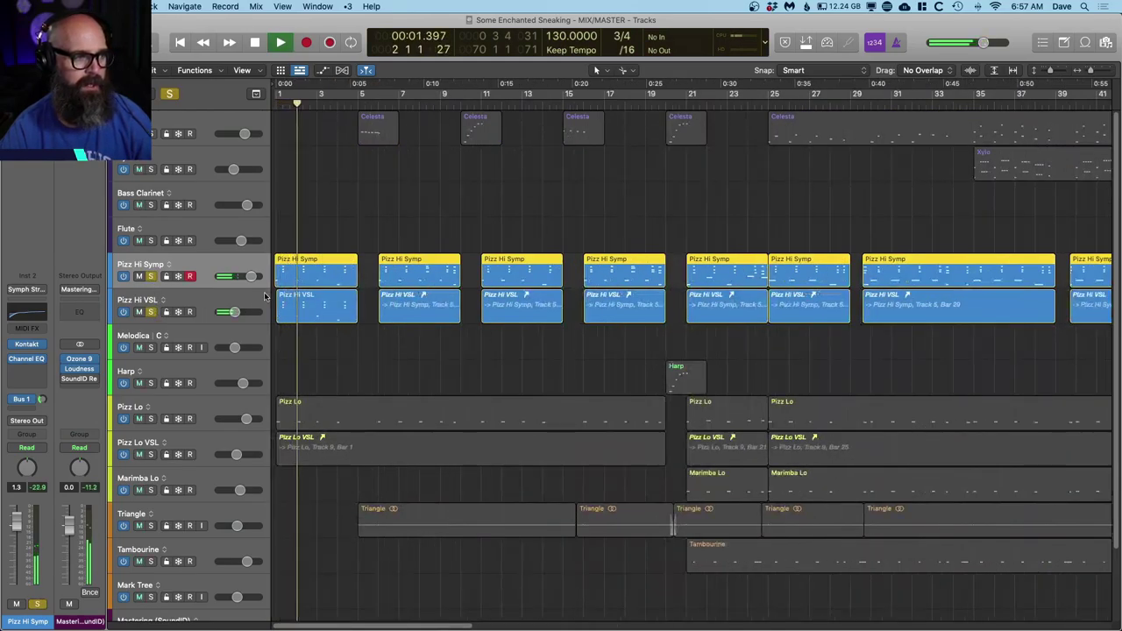
pyautogui.click(205, 309)
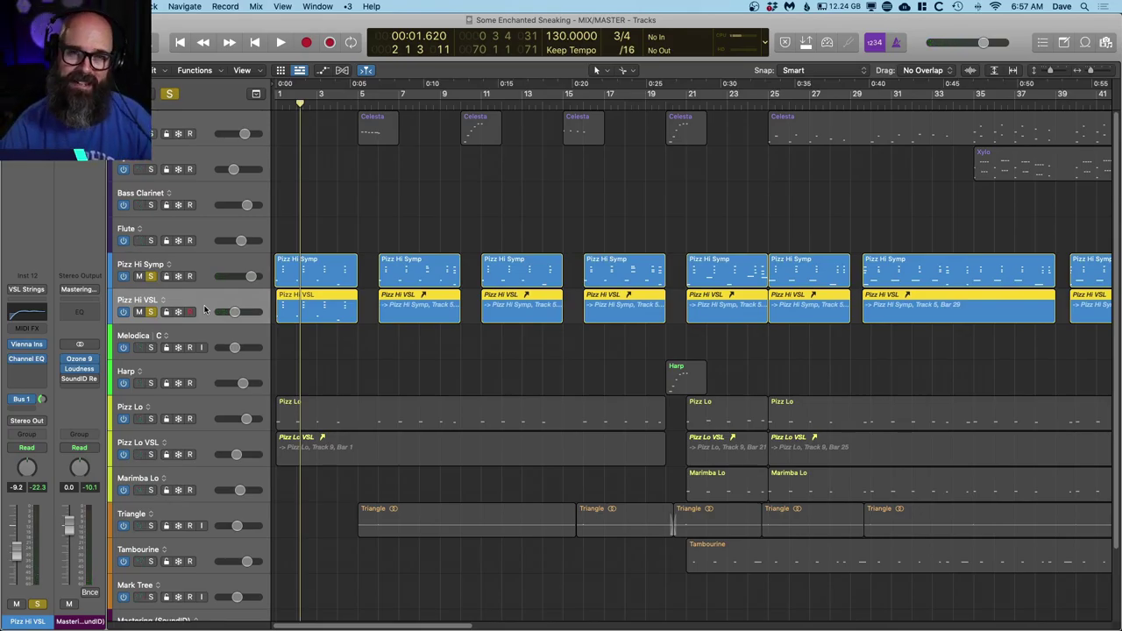
# Step: Take Pizz Hi VSL out of solo and audition Pizz Hi Symp alone from the start
pyautogui.click(151, 312)
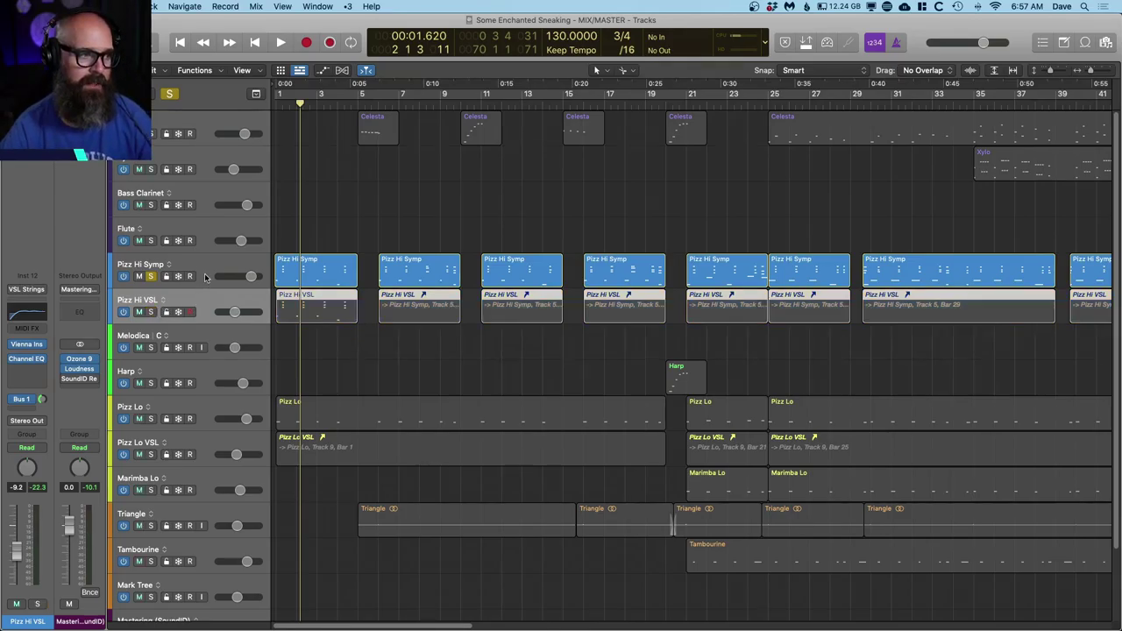
pyautogui.click(215, 264)
pyautogui.press('Return')
pyautogui.press('space')
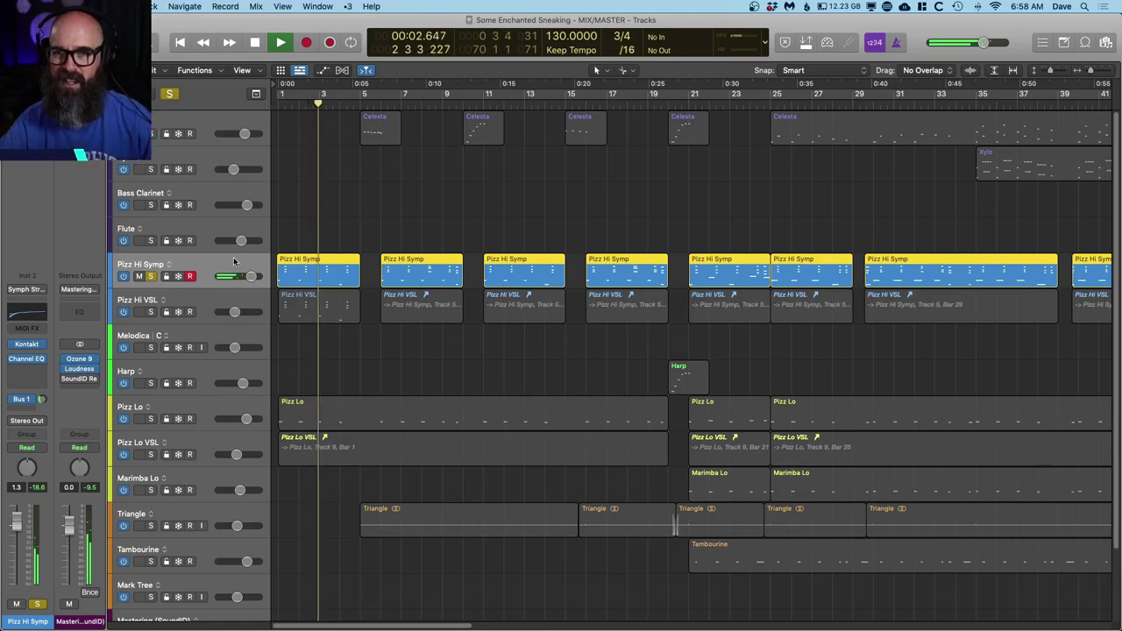
pyautogui.press('space')
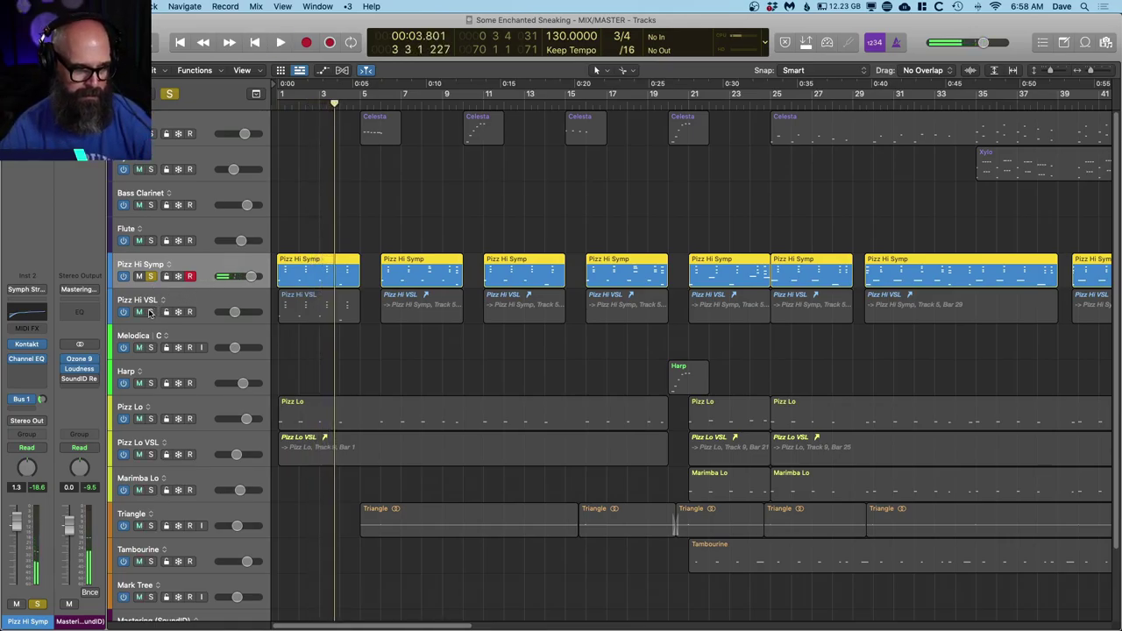
# Step: Solo only the Pizz Hi VSL track and audition it from the start
pyautogui.click(151, 312)
pyautogui.click(205, 299)
pyautogui.press('Return')
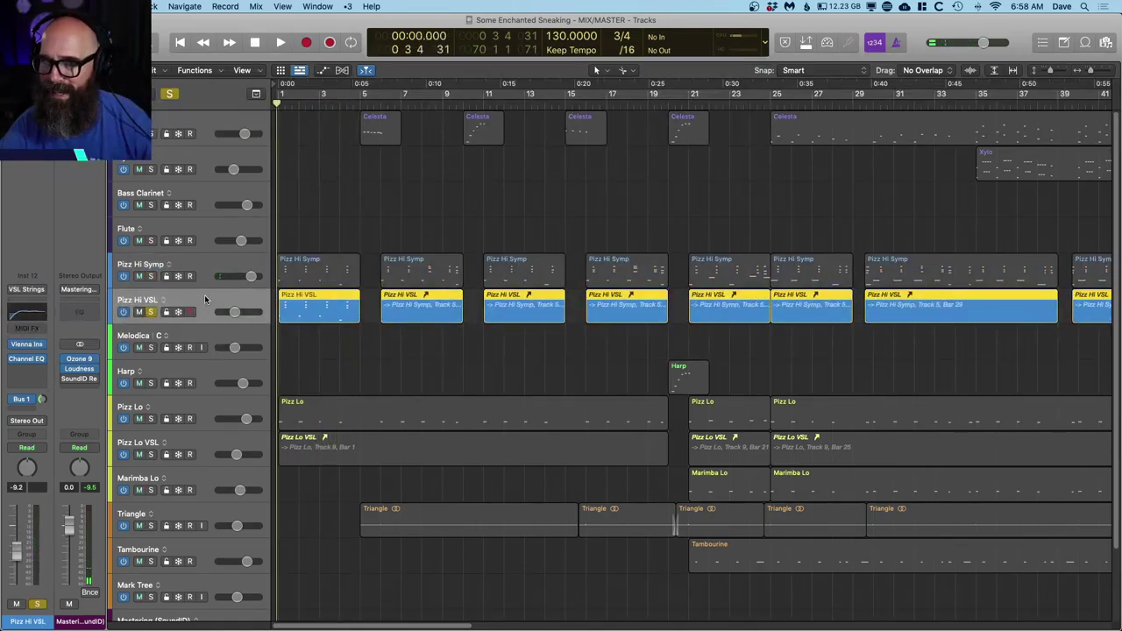
pyautogui.press('space')
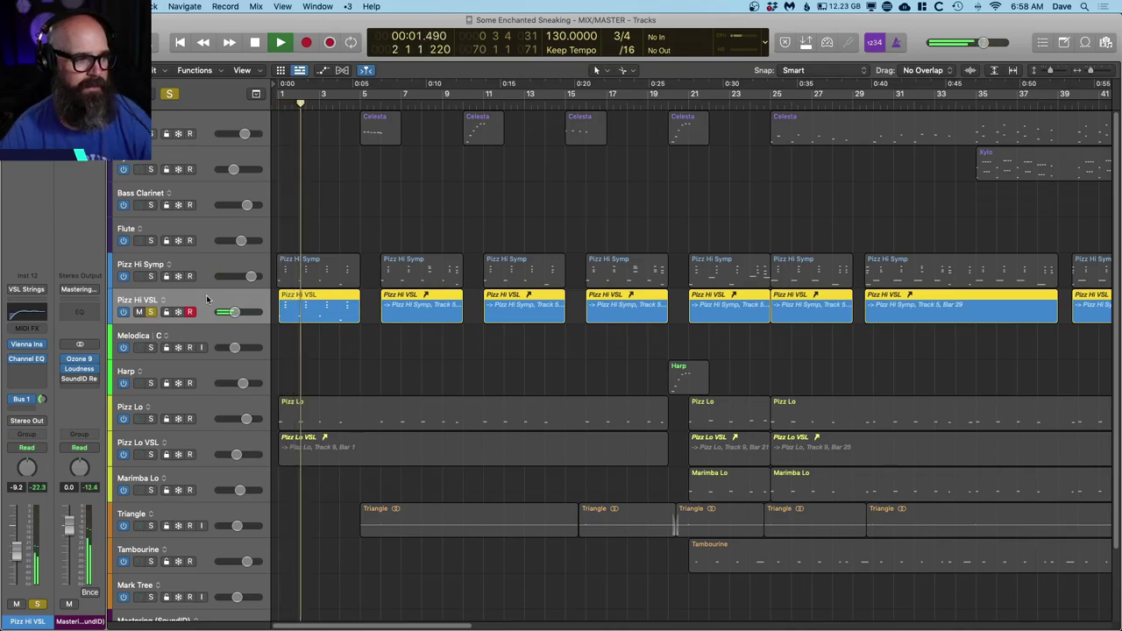
pyautogui.press('space')
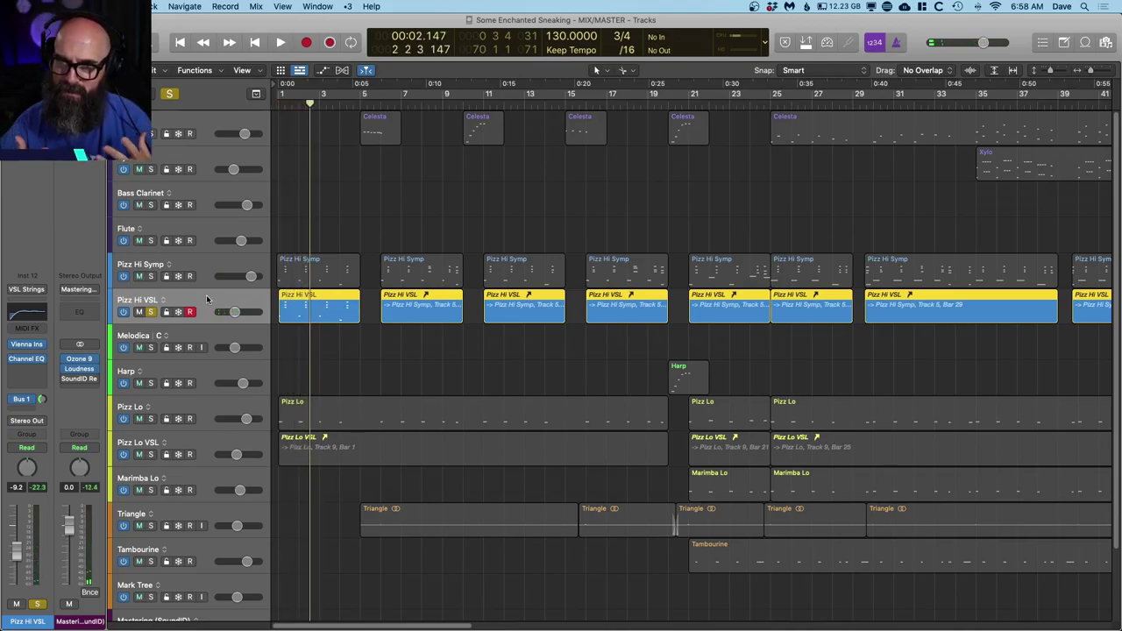
# Step: Add Pizz Hi Symp to the solo, play both layers until bar 19, and return the playhead to the start
pyautogui.click(151, 278)
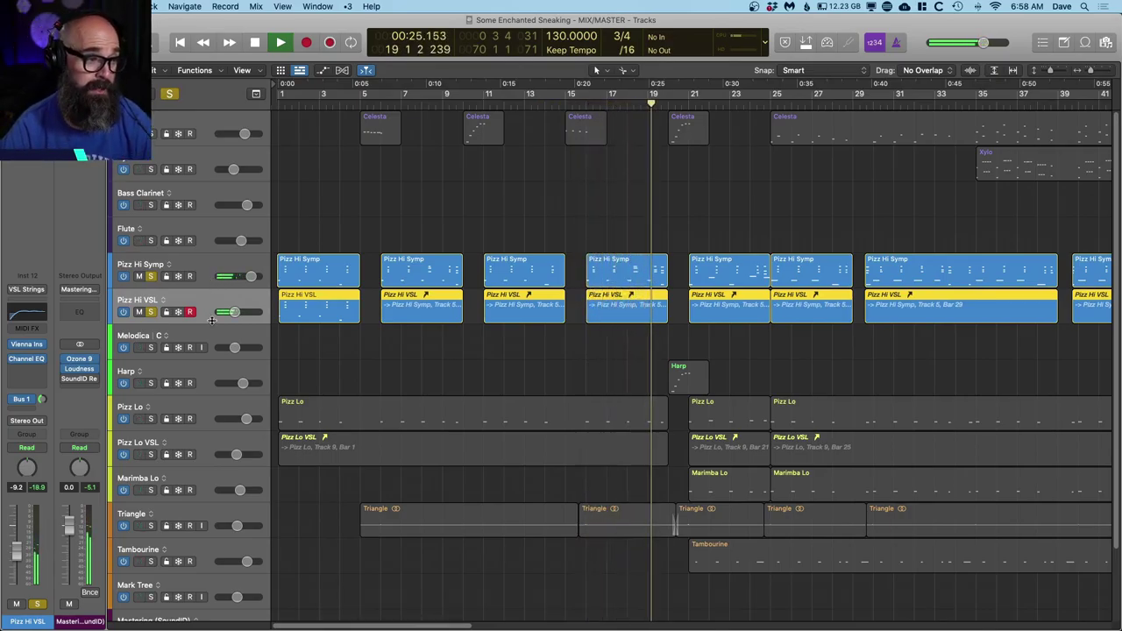
pyautogui.press('space')
pyautogui.click(216, 267)
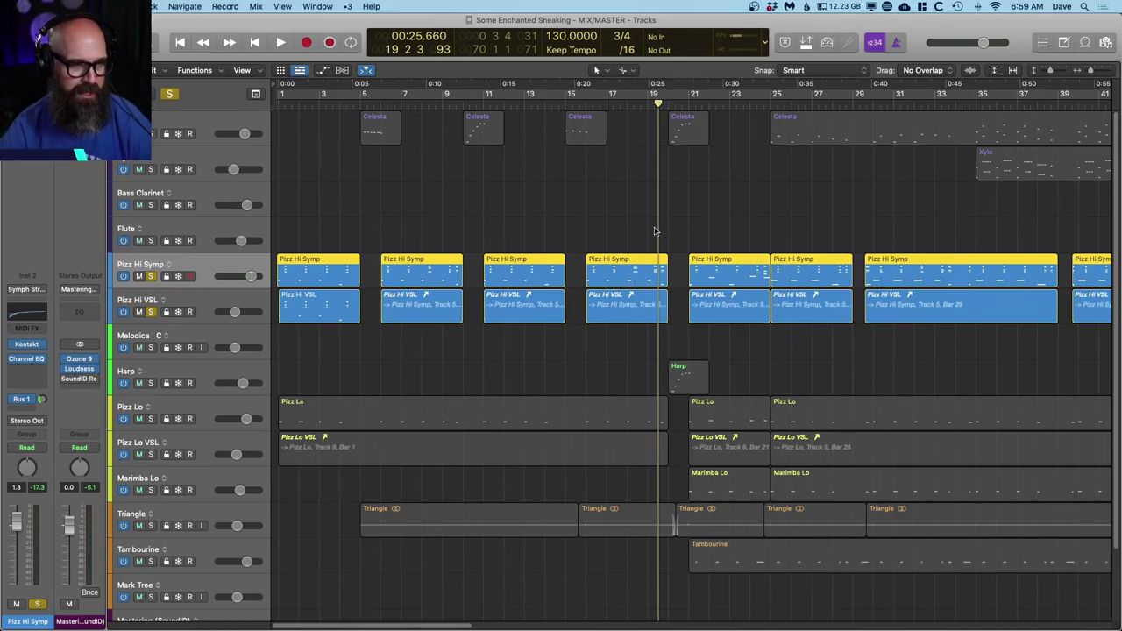
pyautogui.press('Return')
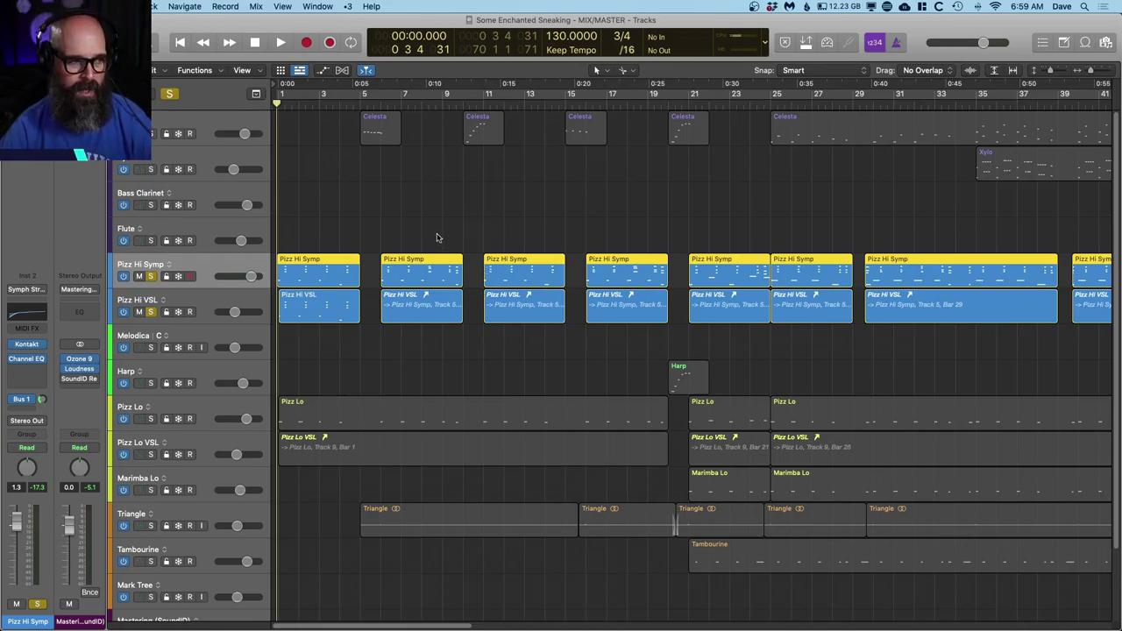
# Step: Solo Pizz Lo, Pizz Lo VSL and Celesta alongside the high pizzicato tracks and listen to the opening up to bar 9
pyautogui.moveTo(150, 419); pyautogui.dragTo(151, 454)
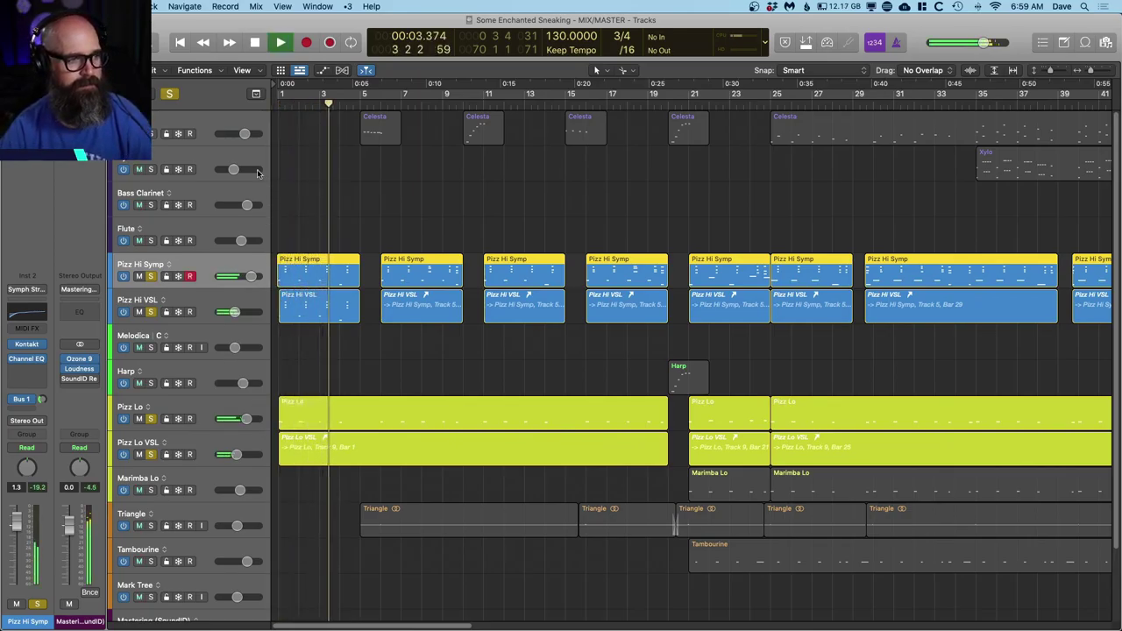
pyautogui.click(198, 115)
pyautogui.press('s')
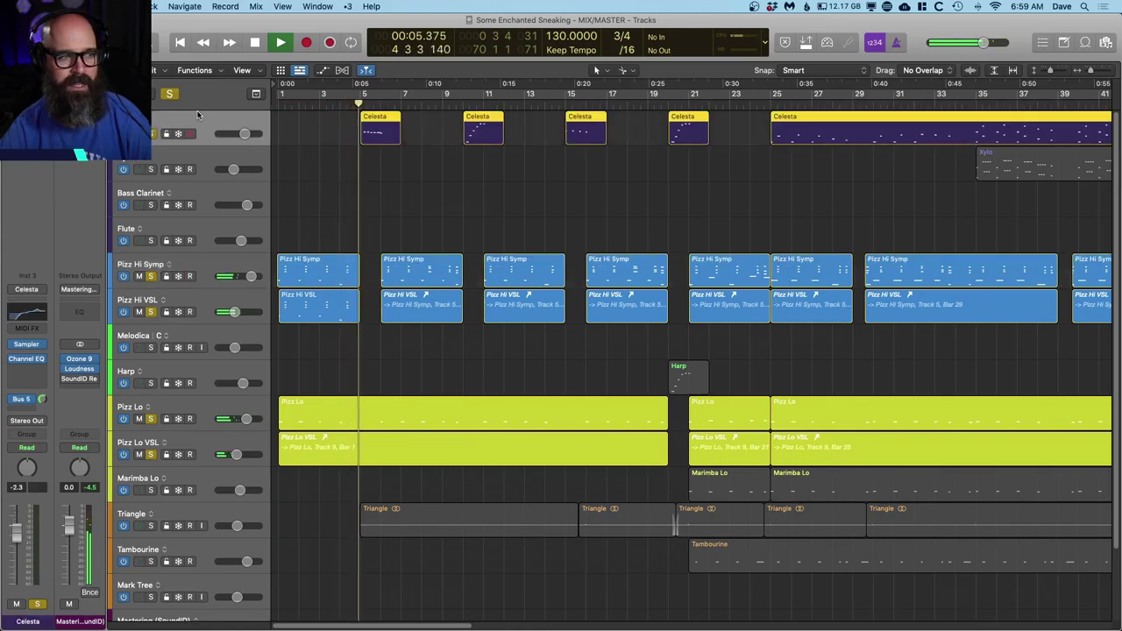
pyautogui.press('space')
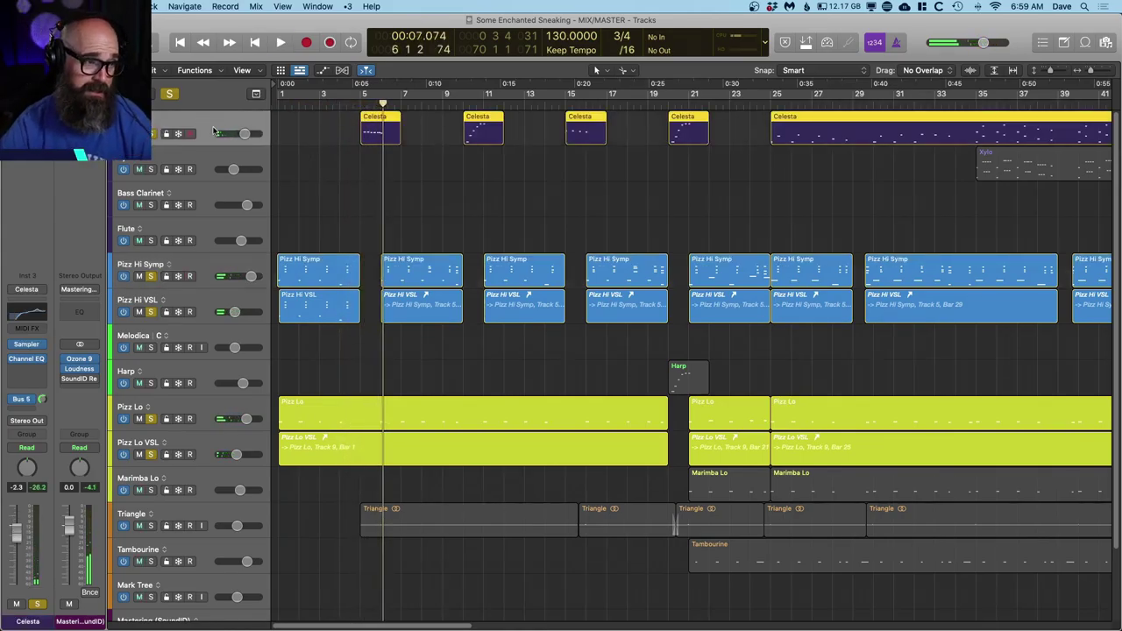
pyautogui.press('space')
pyautogui.scroll(-2, 228, 298)
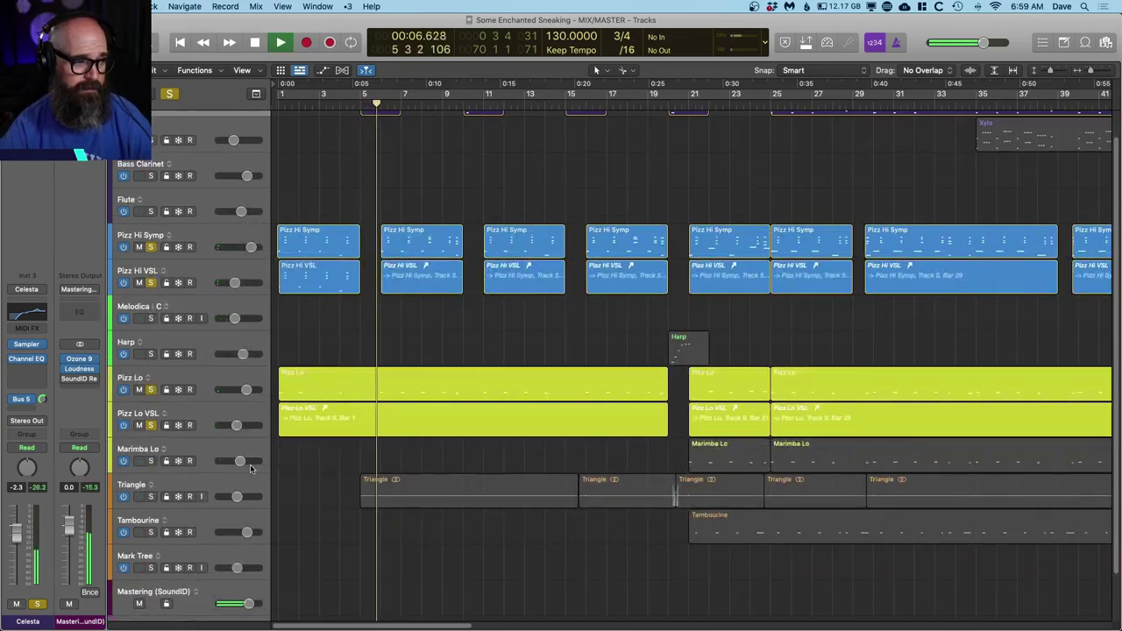
pyautogui.scroll(2, 268, 431)
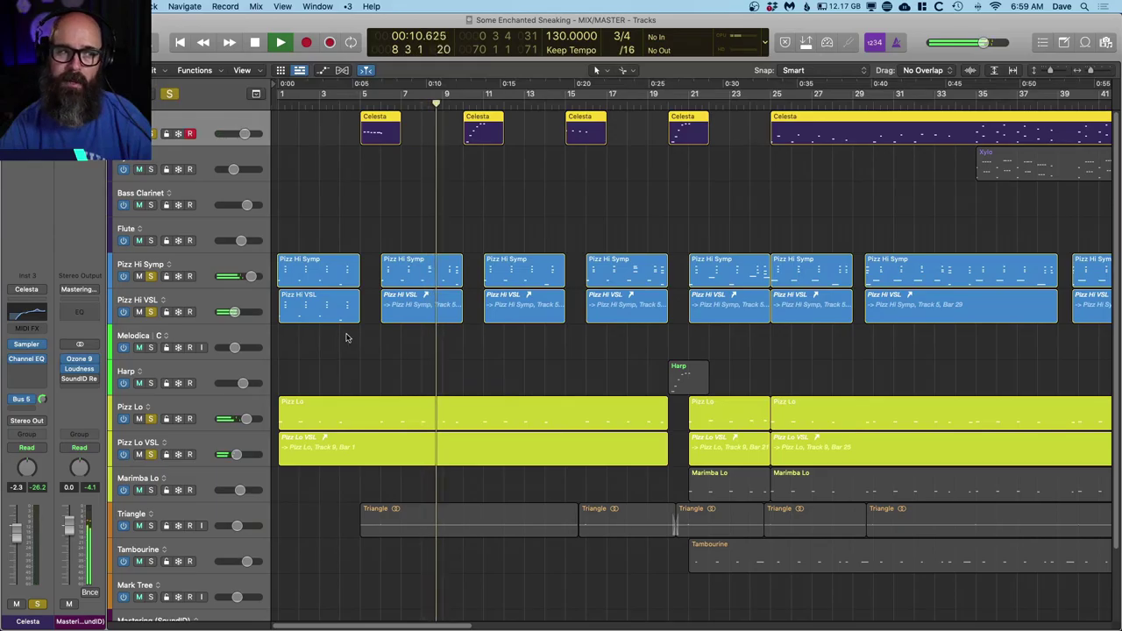
pyautogui.press('space')
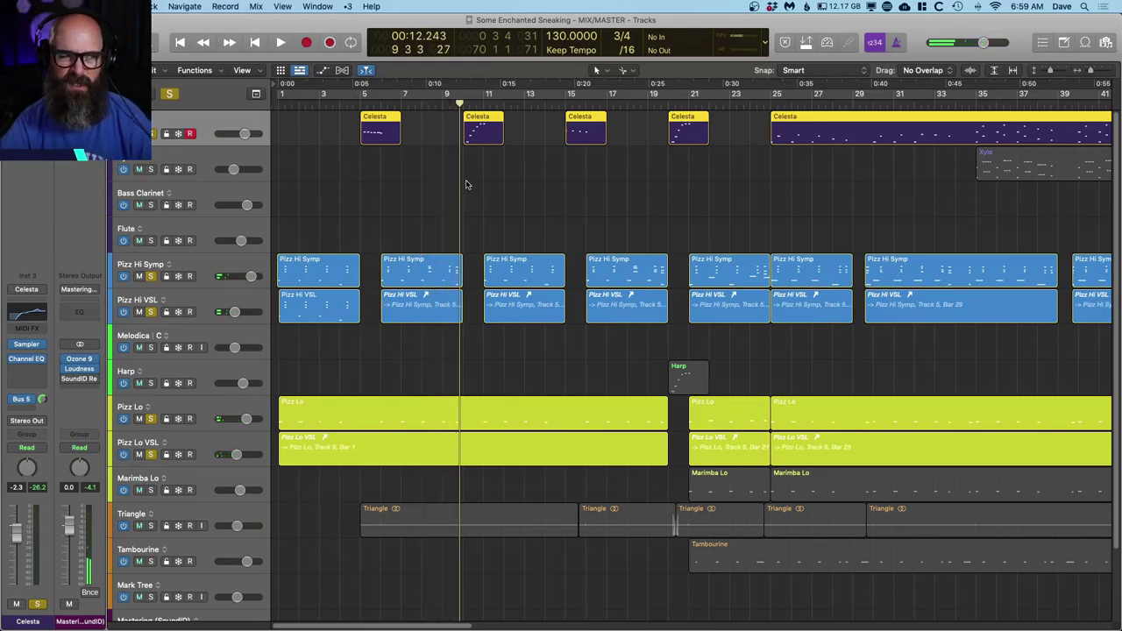
# Step: Resume playback, add the Harp track to the solo, and stop at the end of bar 20
pyautogui.press('space')
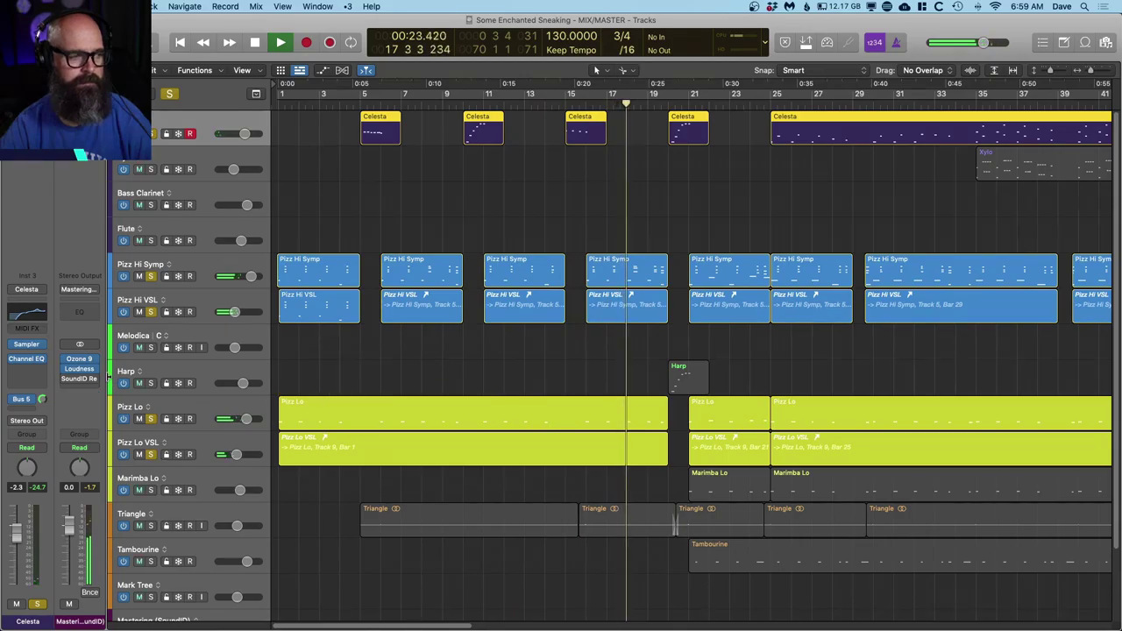
pyautogui.click(151, 383)
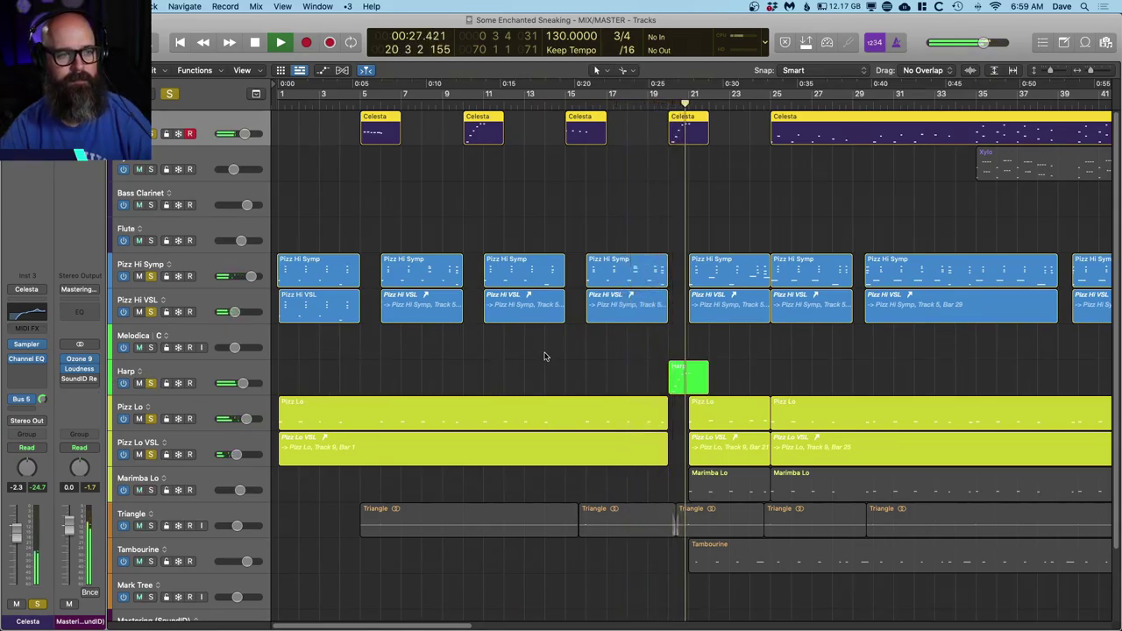
pyautogui.press('space')
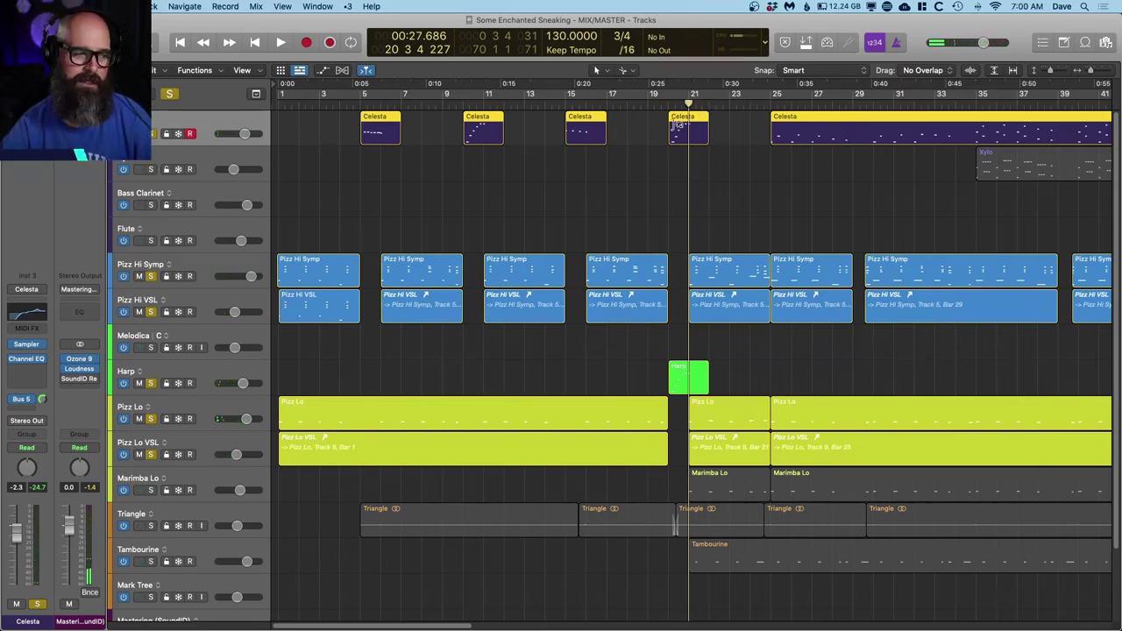
# Step: Solo only the Triangle track and audition its enlarged regions from bar 5 to bar 21
pyautogui.keyDown('alt'); pyautogui.click(151, 526); pyautogui.keyUp('alt')
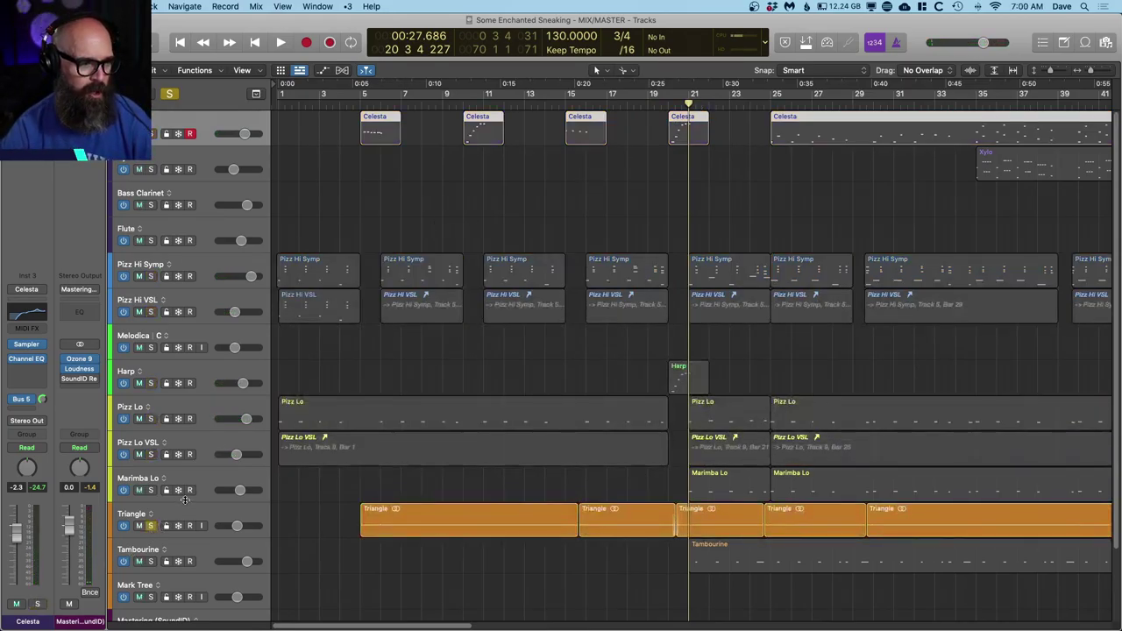
pyautogui.press(',')
pyautogui.press('space')
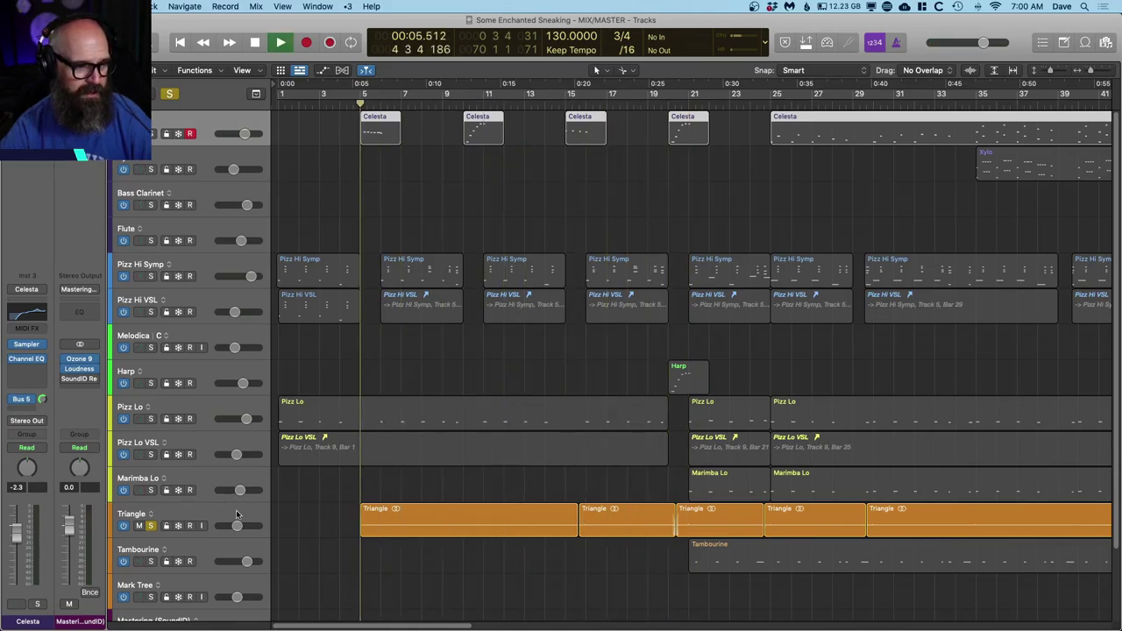
pyautogui.press('super+Down')
pyautogui.press('super+Down')
pyautogui.press('super+Down')
pyautogui.press('super+Right')
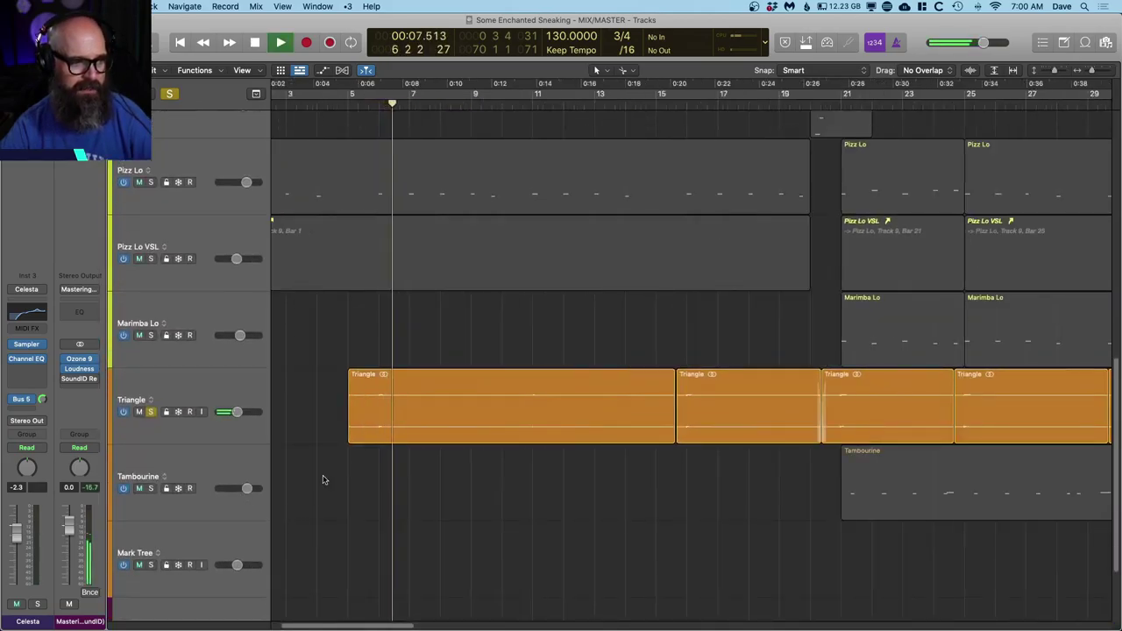
pyautogui.press('space')
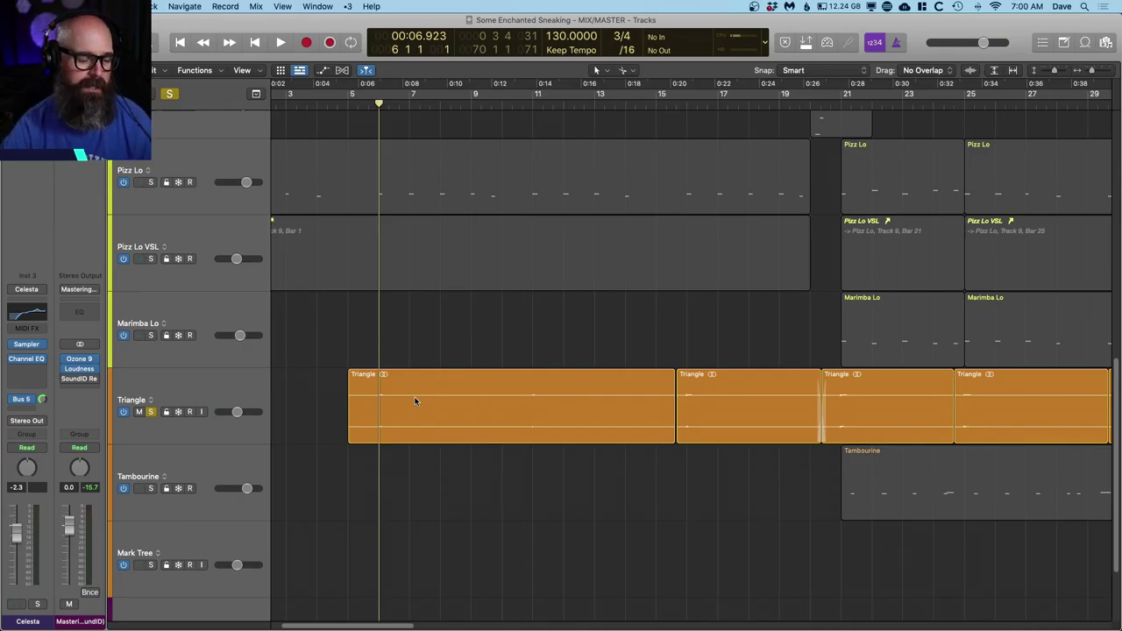
pyautogui.press('space')
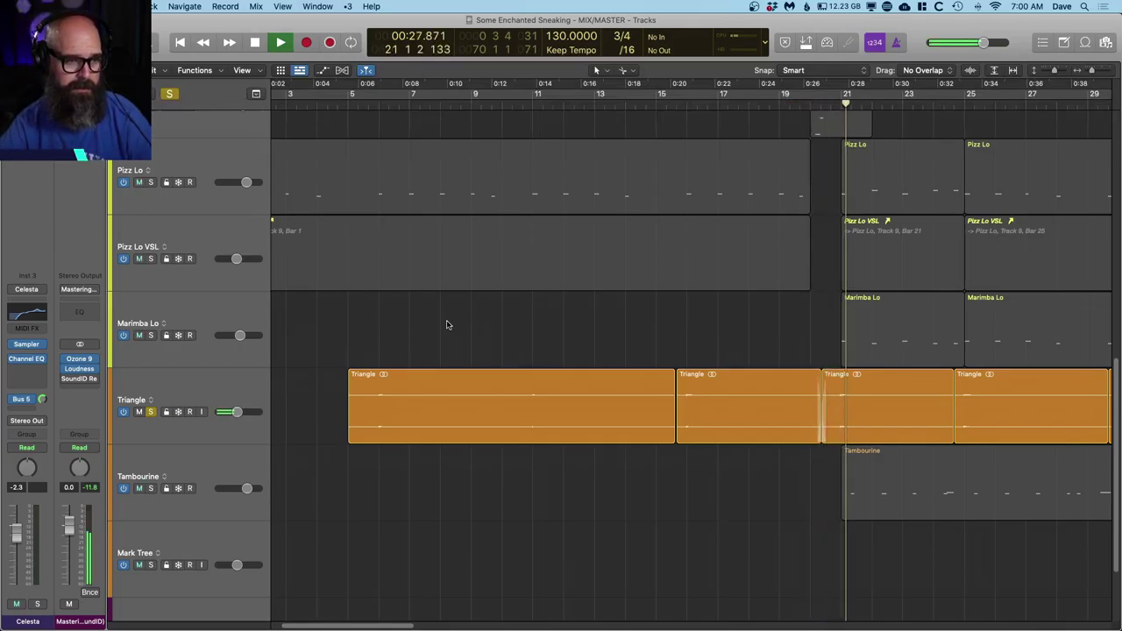
pyautogui.press('space')
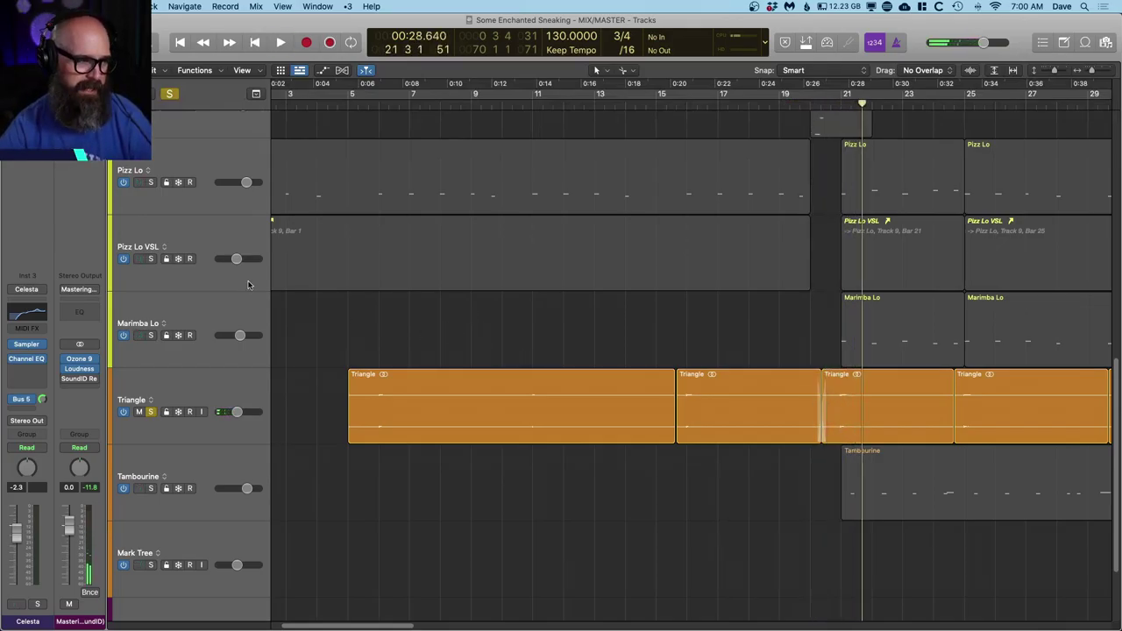
# Step: Clear all solos and play the full arrangement from the start to bar 18, with the Harp track selected
pyautogui.click(171, 94)
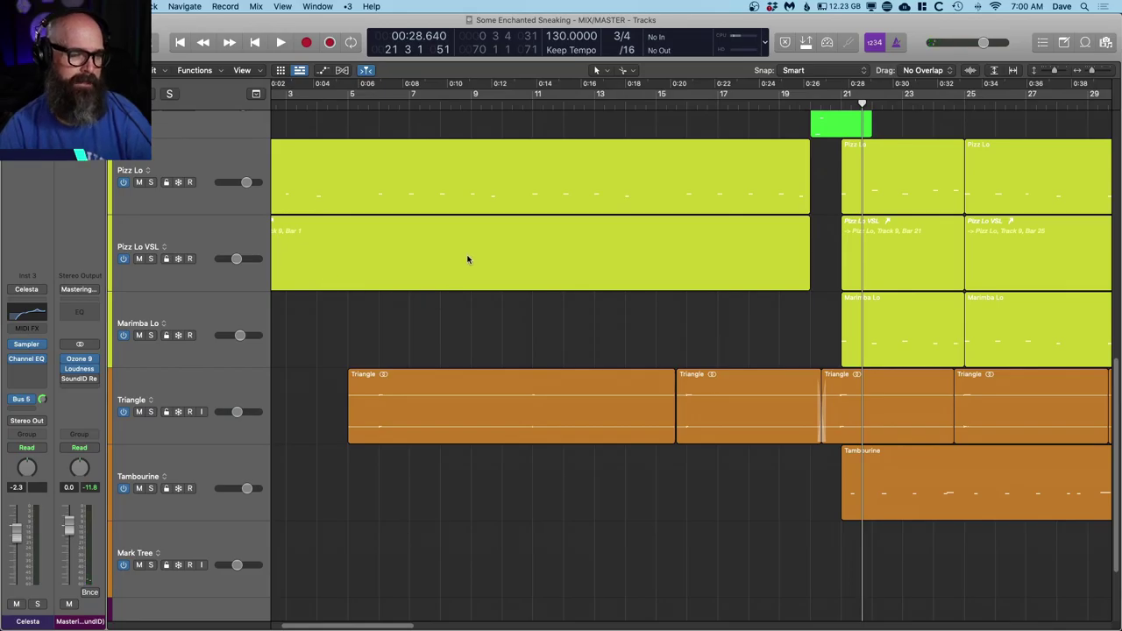
pyautogui.scroll(8, 473, 250)
pyautogui.press('Return')
pyautogui.press('space')
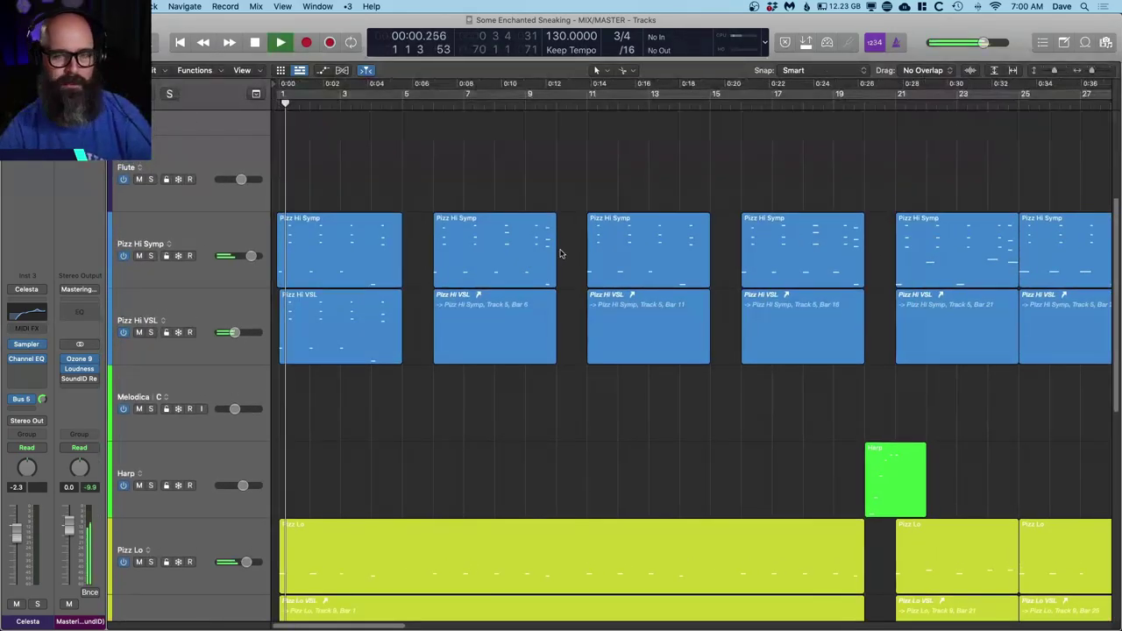
pyautogui.scroll(-5, 561, 254)
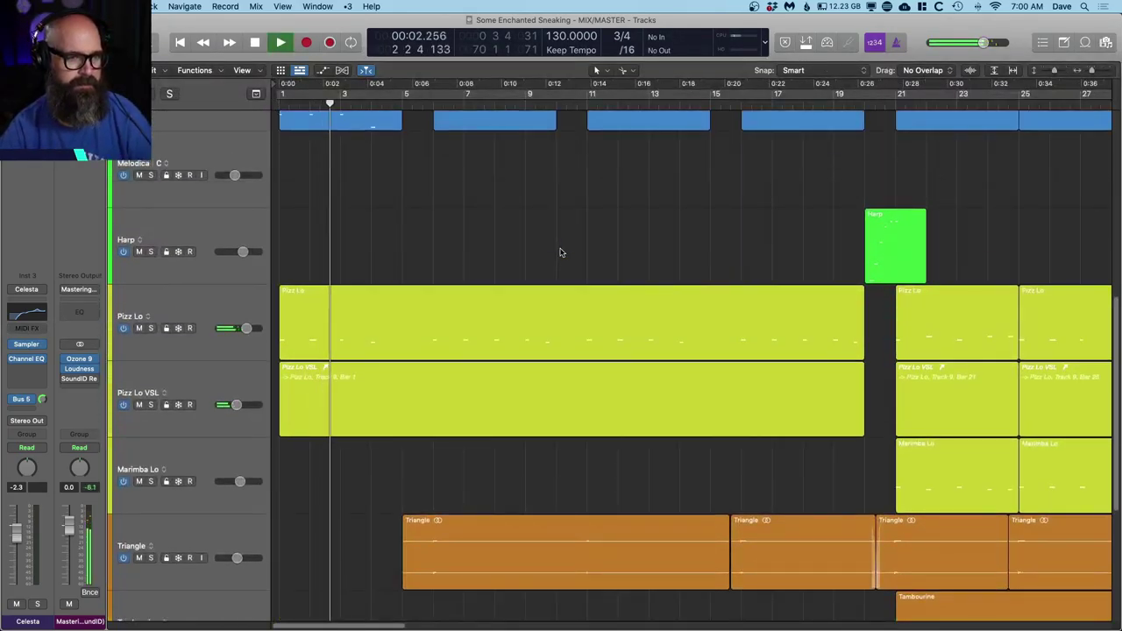
pyautogui.scroll(2, 561, 253)
pyautogui.scroll(2, 439, 289)
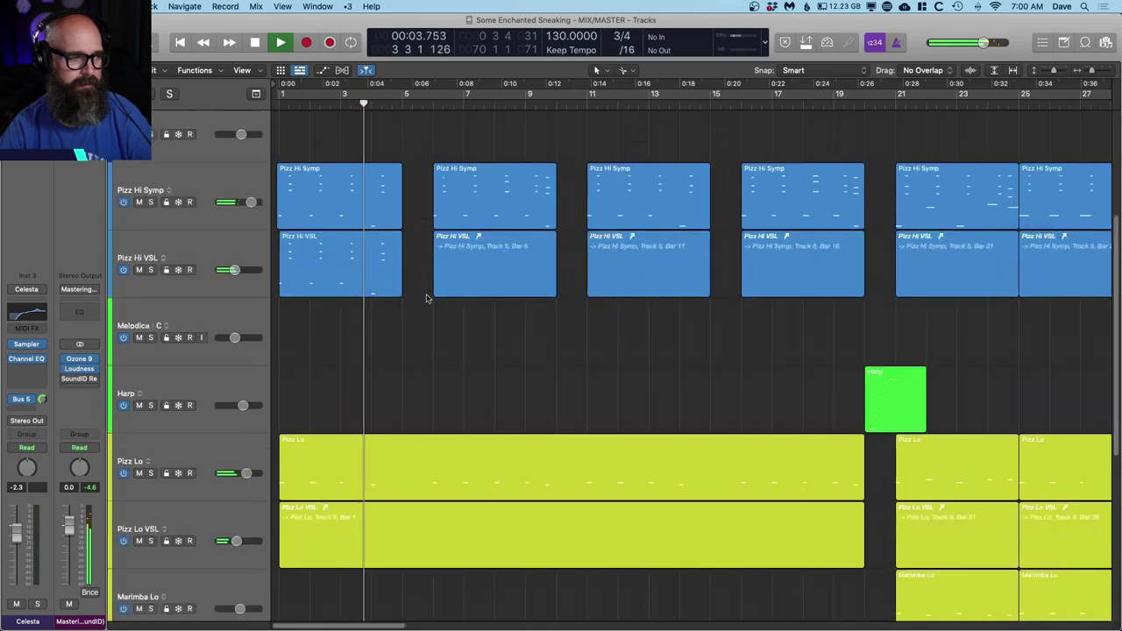
pyautogui.click(217, 393)
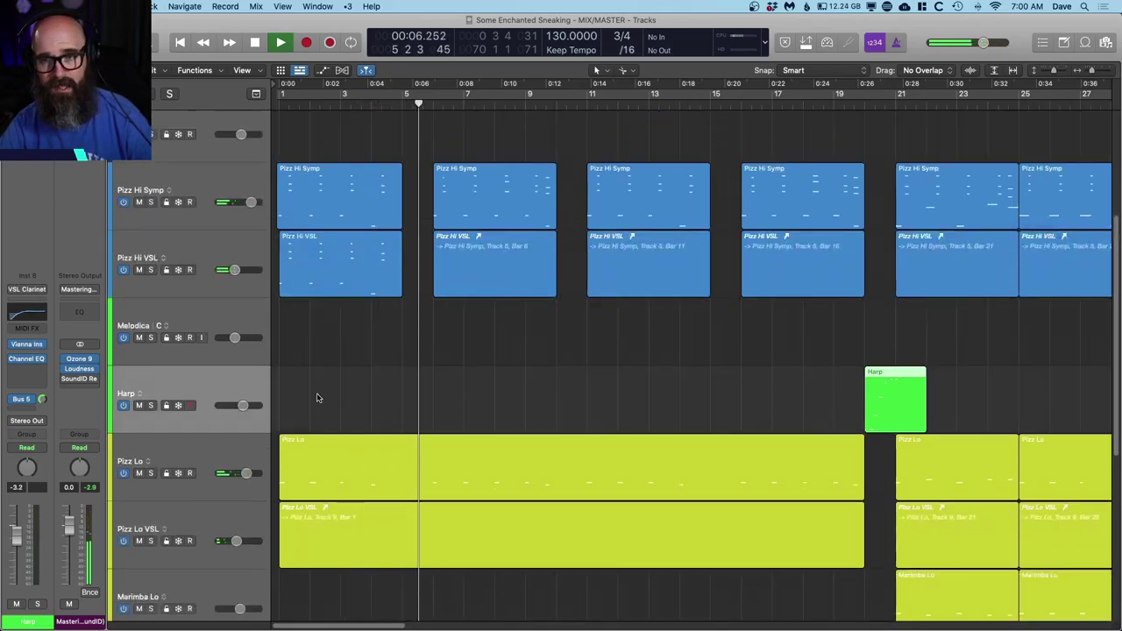
pyautogui.scroll(-3, 807, 324)
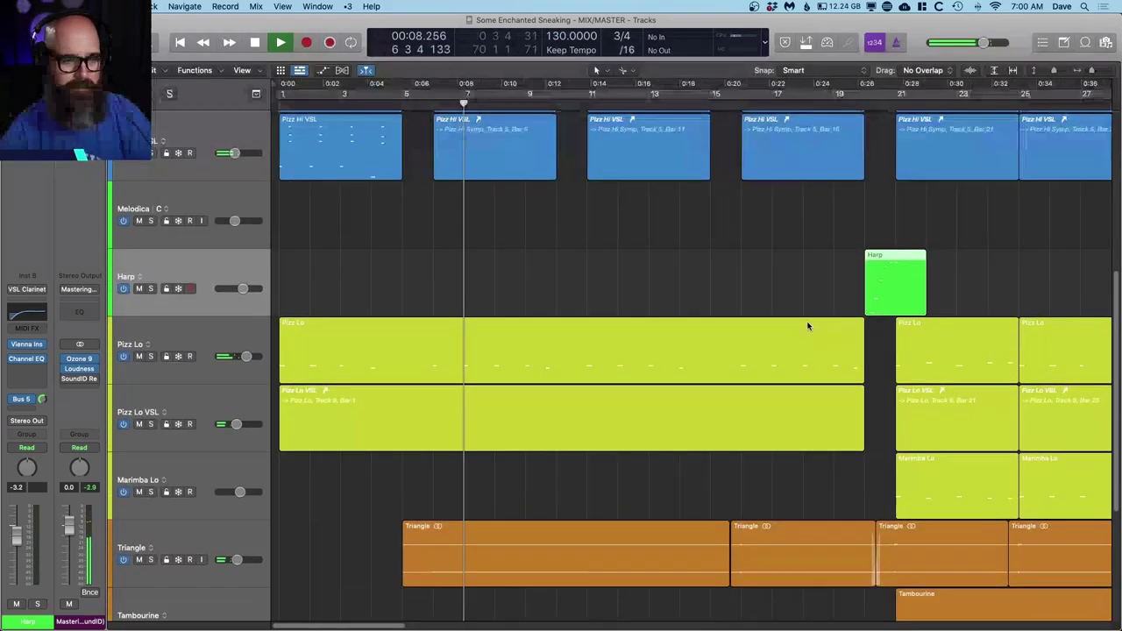
pyautogui.press('super+Up')
pyautogui.press('super+Left')
pyautogui.scroll(3, 808, 326)
pyautogui.press('super+Up')
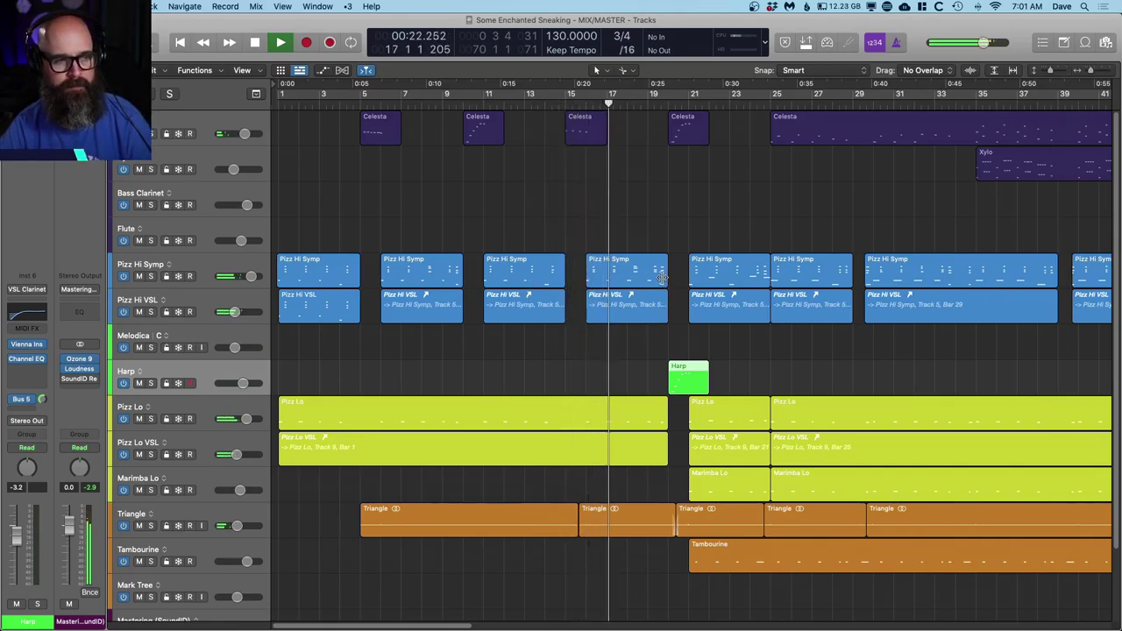
pyautogui.press('space')
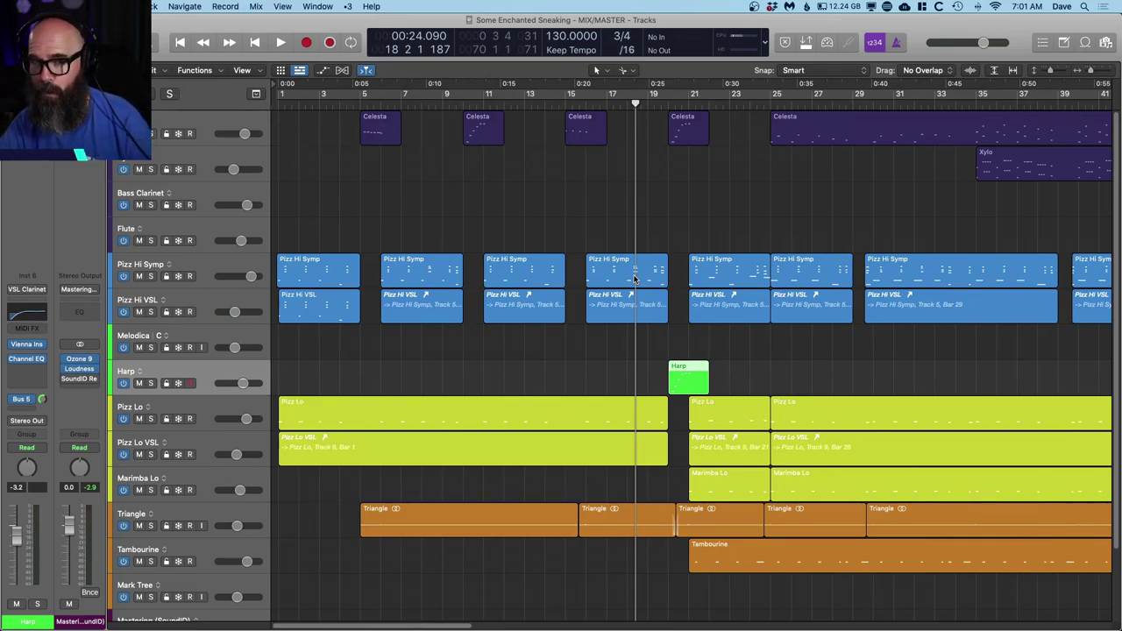
# Step: Move the playhead back to bar 16 and play the full arrangement into bar 21
pyautogui.press('space')
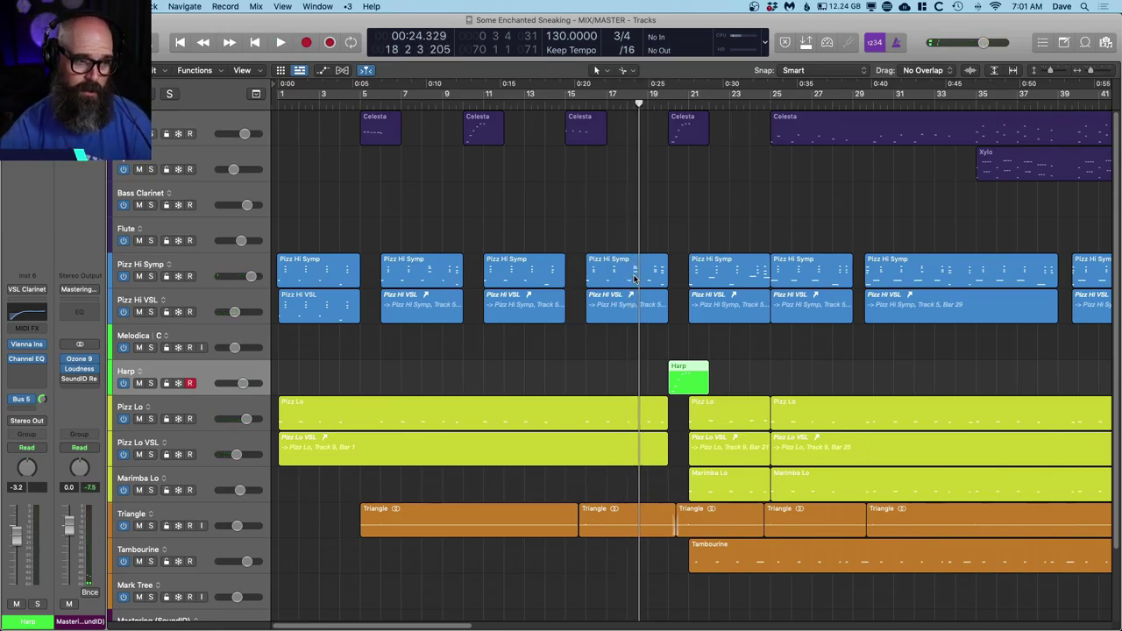
pyautogui.press(',')
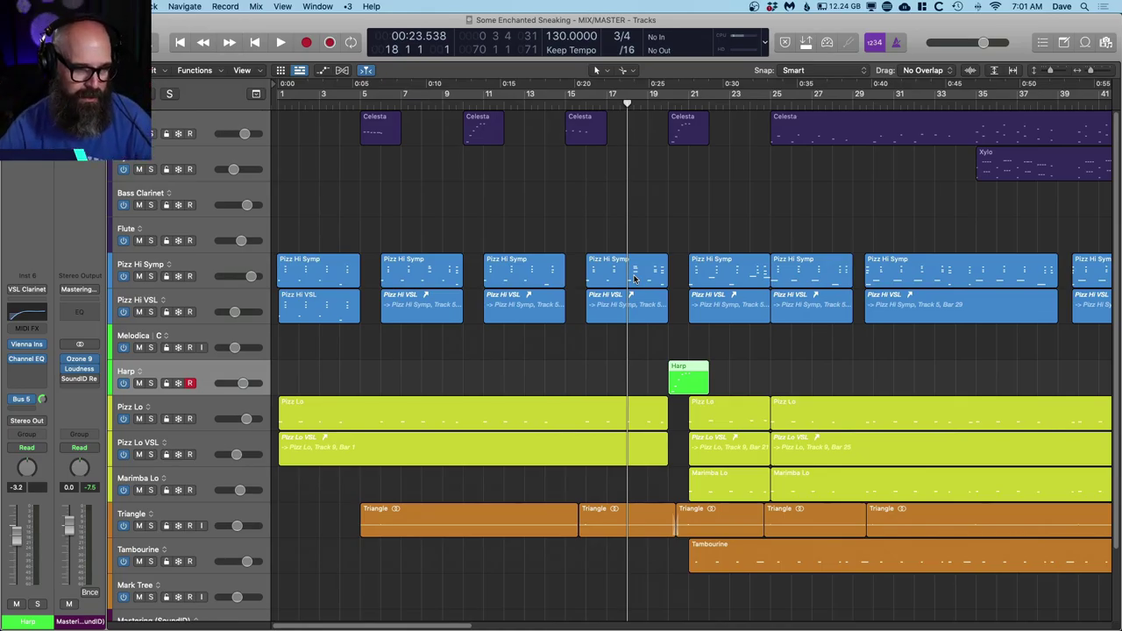
pyautogui.press(',')
pyautogui.press(',')
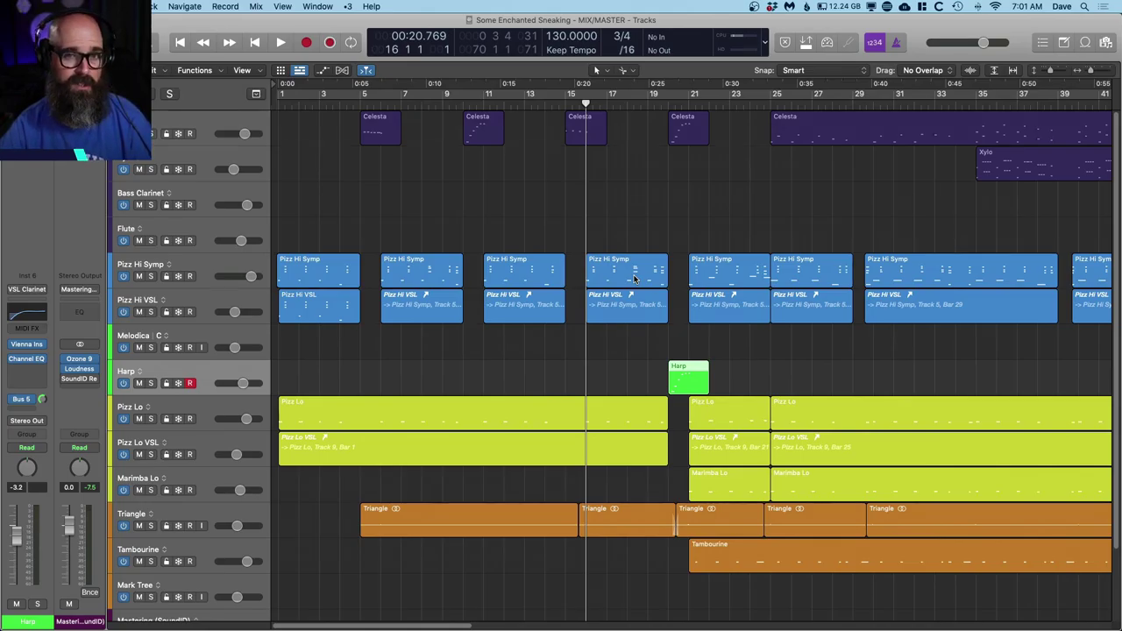
pyautogui.press('space')
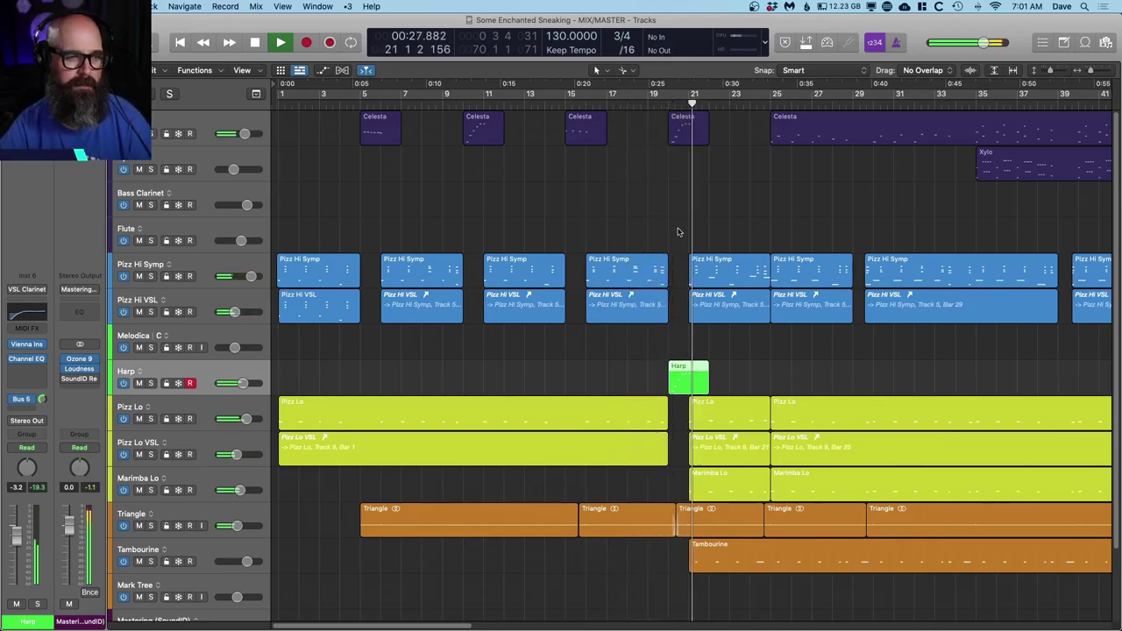
pyautogui.press('space')
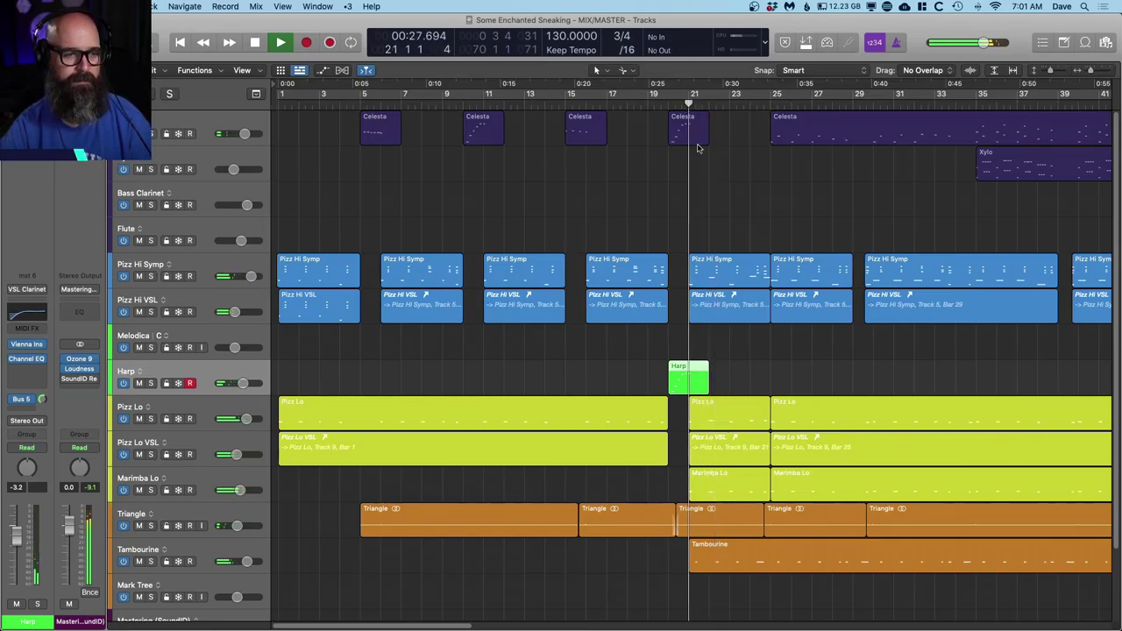
# Step: Solo the Marimba Lo track and listen to its part from bar 21 to bar 23
pyautogui.click(151, 490)
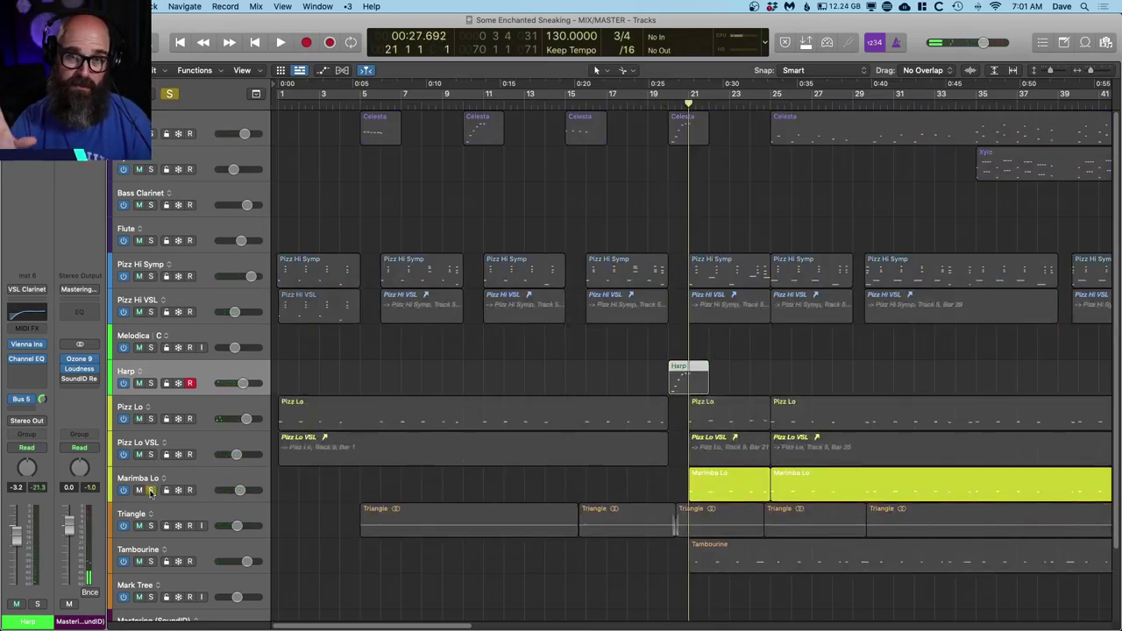
pyautogui.press('space')
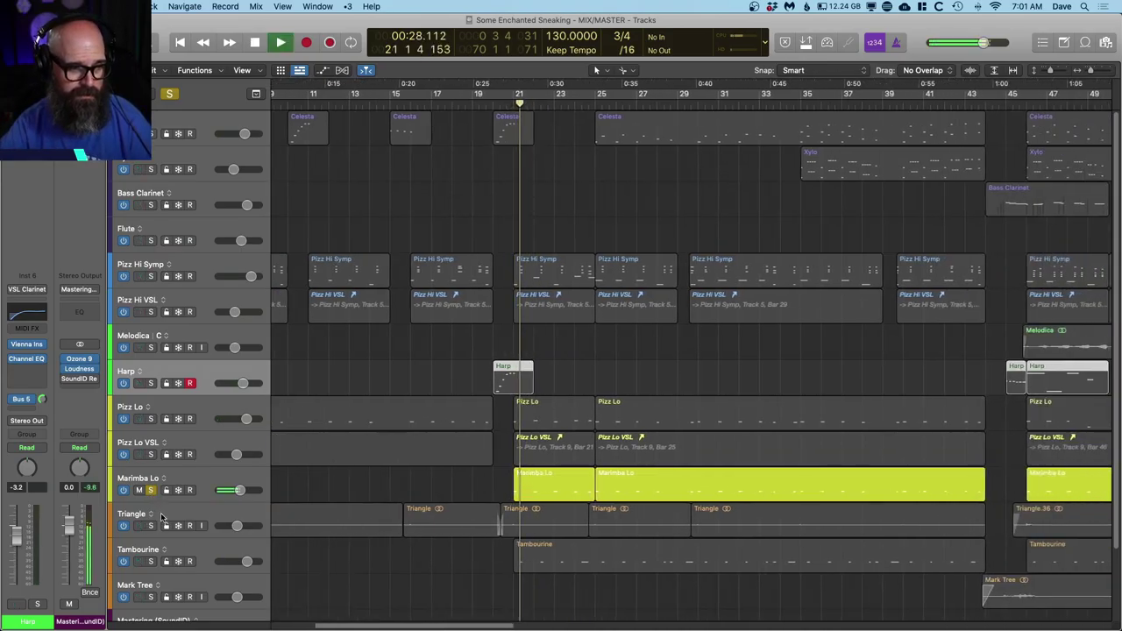
pyautogui.click(210, 486)
# Step: Add the Tambourine track to the Marimba Lo solo and listen to both parts up to bar 25
pyautogui.click(208, 544)
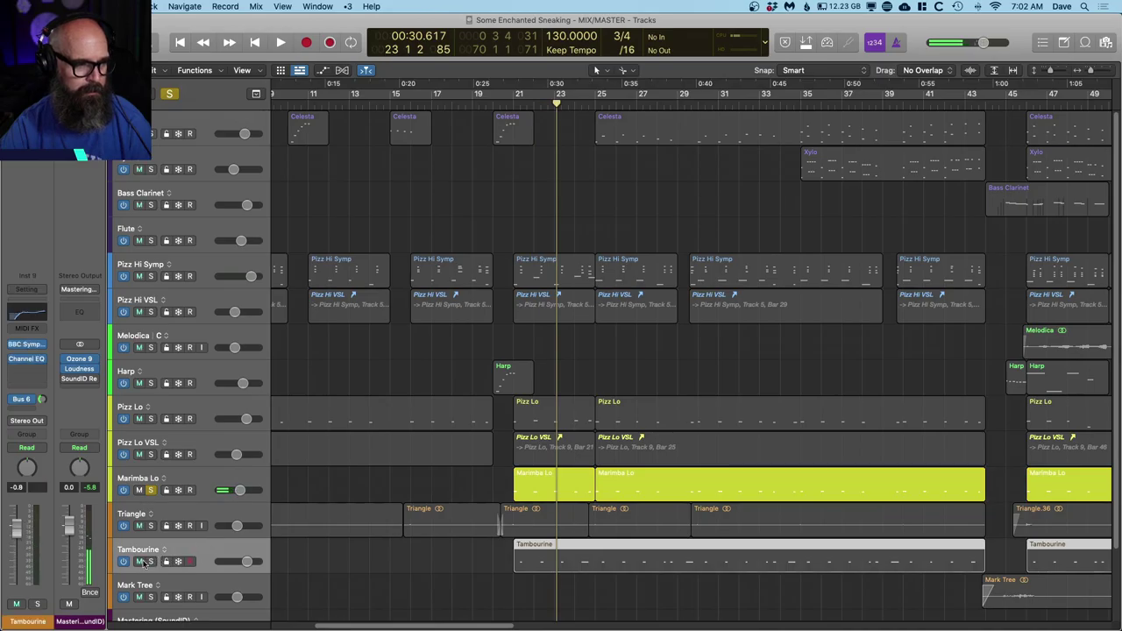
pyautogui.click(151, 562)
pyautogui.press('space')
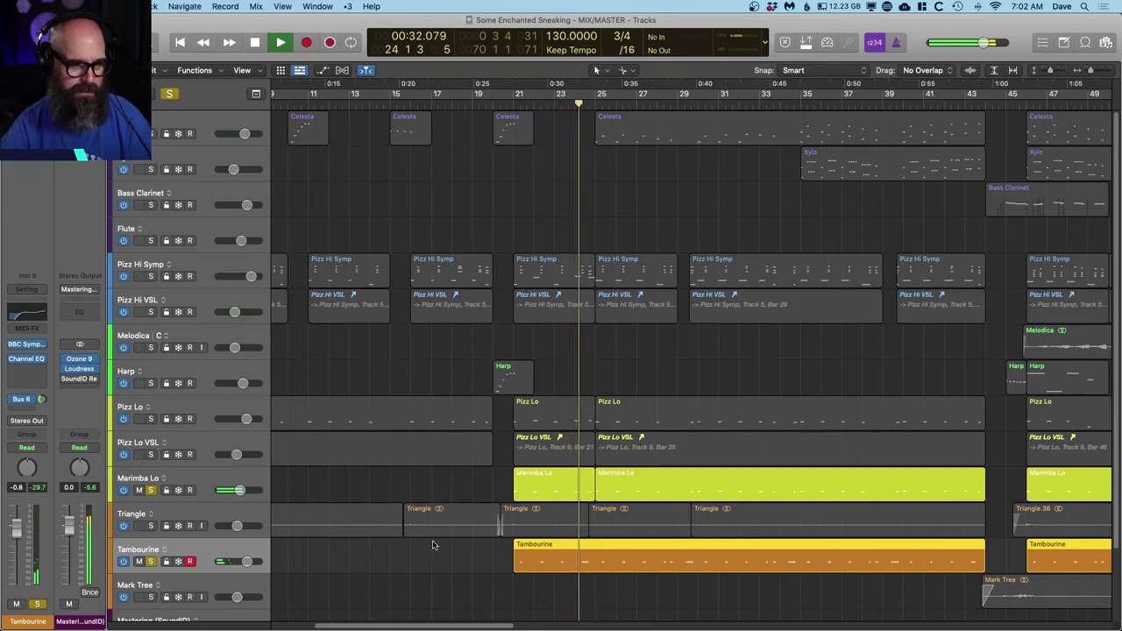
pyautogui.press('space')
pyautogui.scroll(10, 444, 540)
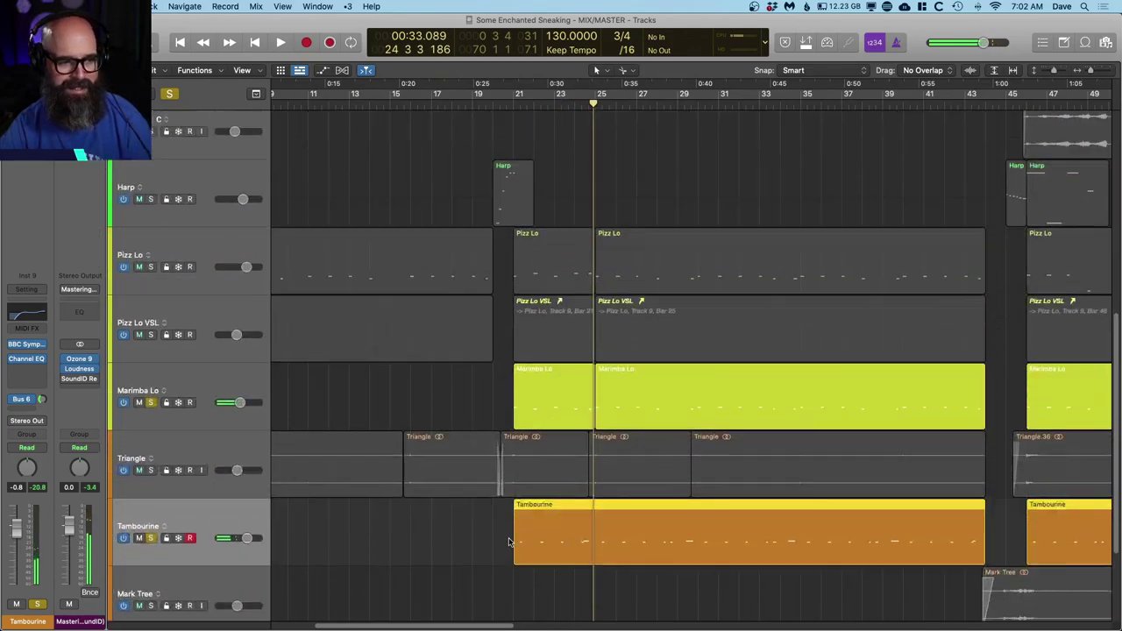
pyautogui.scroll(-5, 509, 542)
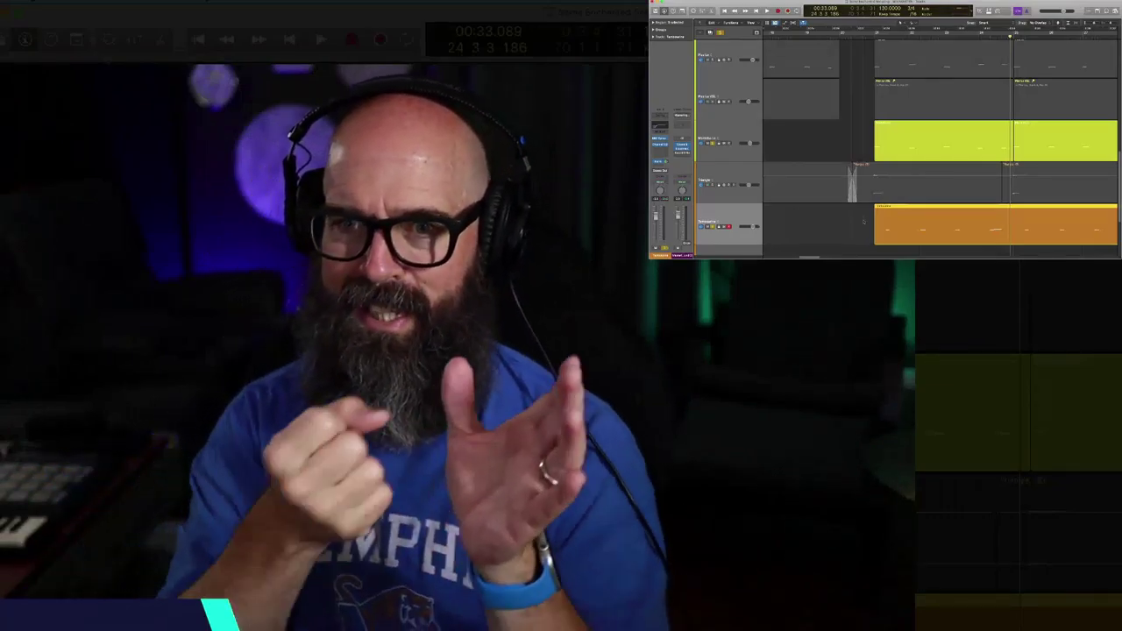
pyautogui.press(',')
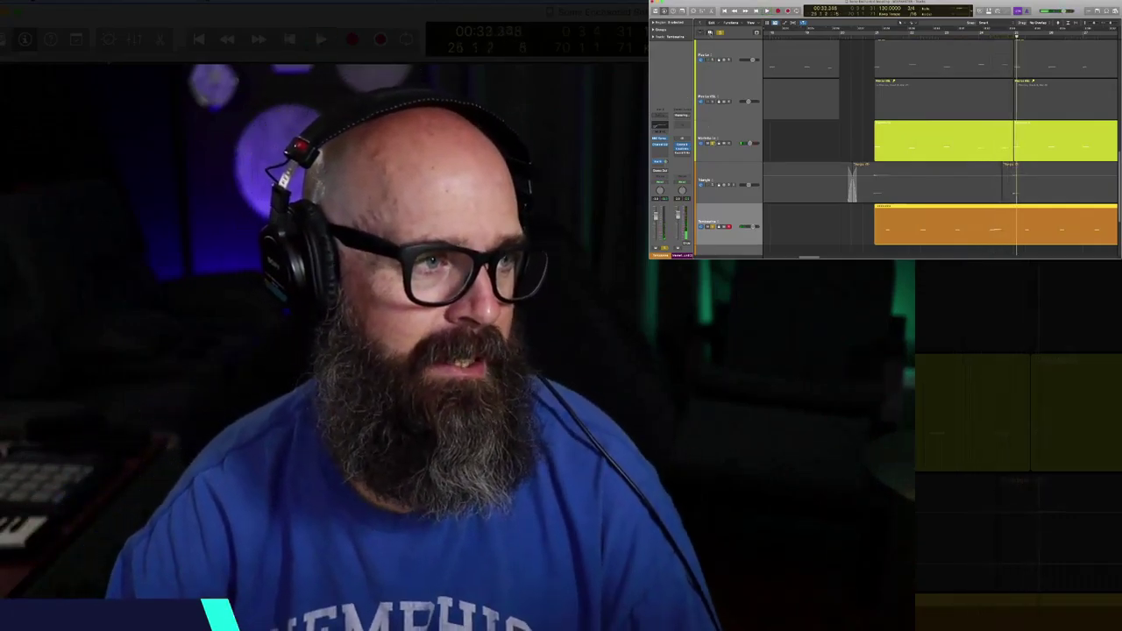
# Step: Clear the solos and play the full arrangement from bar 24 to bar 26
pyautogui.press('s')
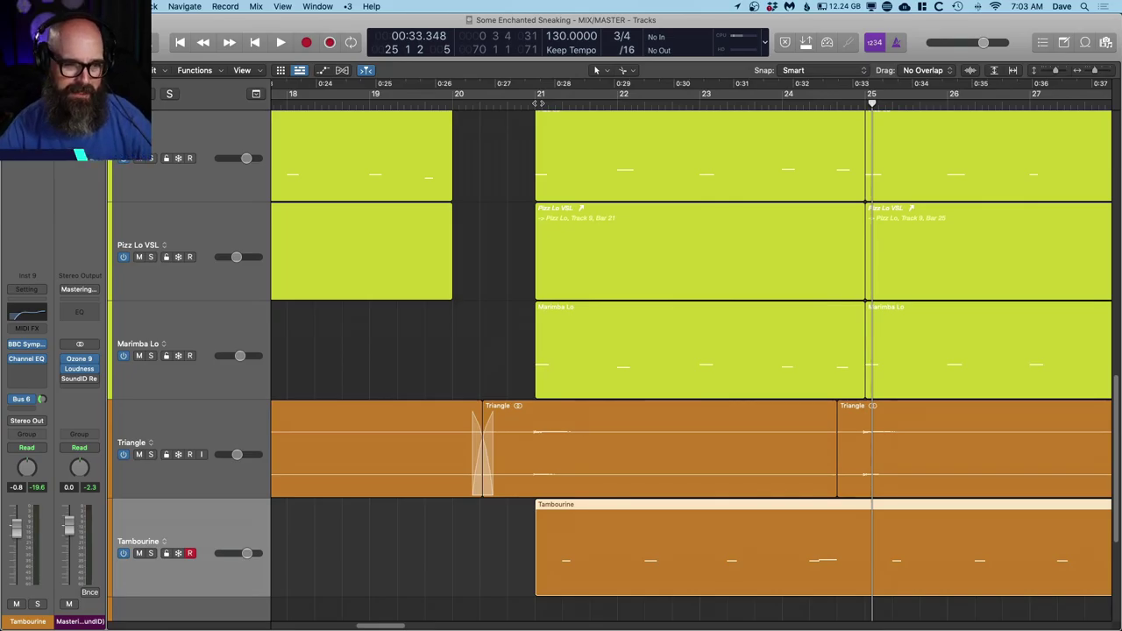
pyautogui.press(',')
pyautogui.press('space')
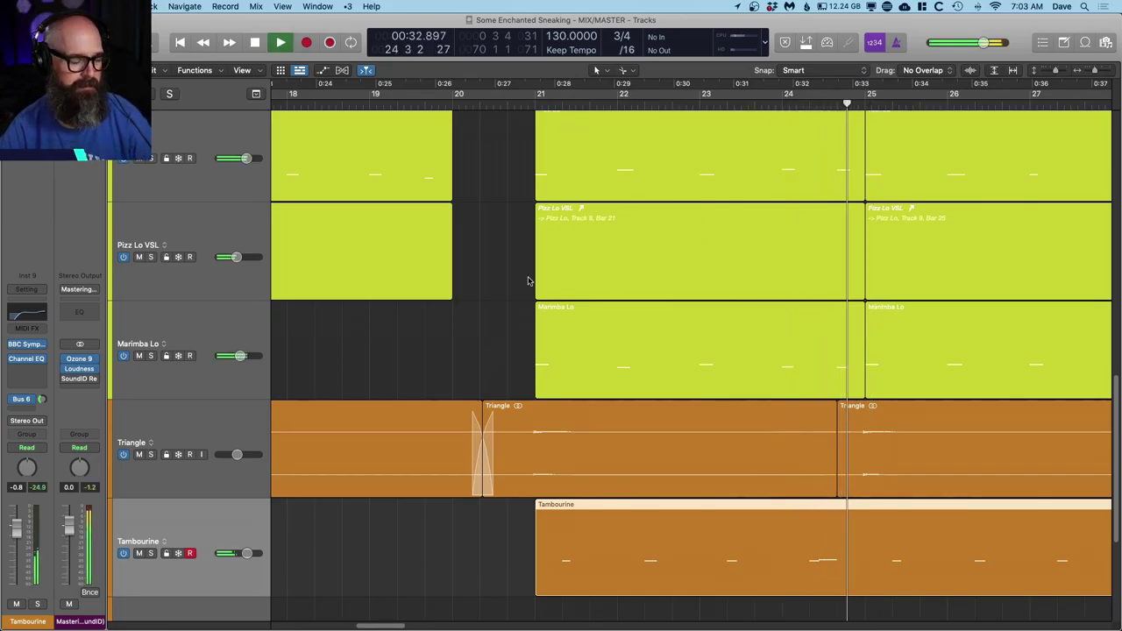
pyautogui.press('super+Up')
pyautogui.press('super+Left')
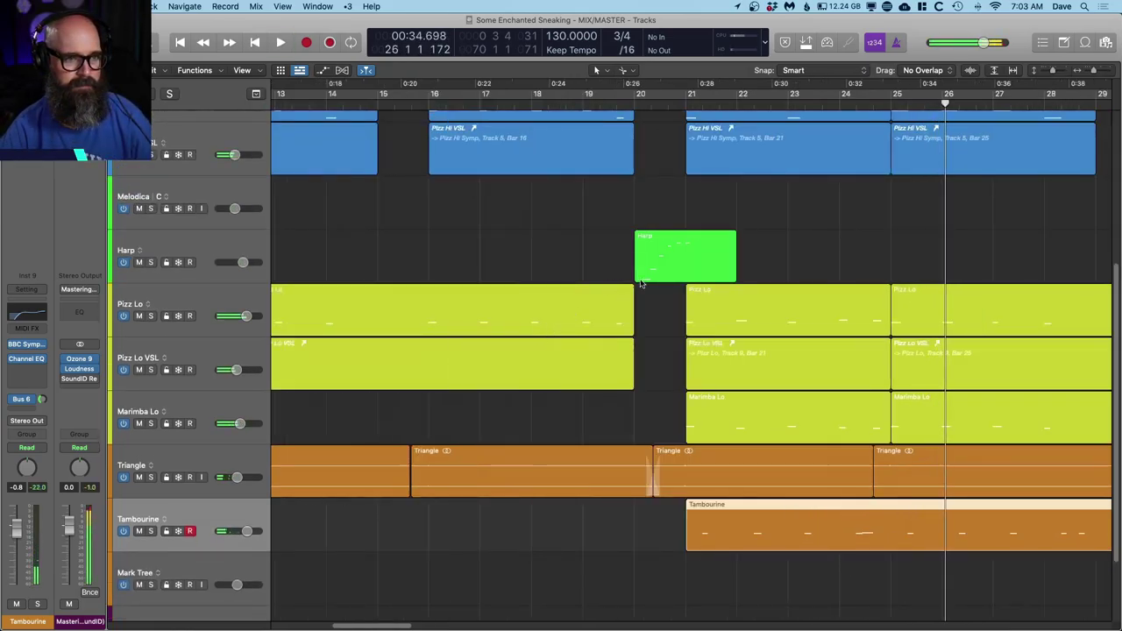
# Step: Return the playhead to bar 21 and play the full arrangement to the end of bar 24
pyautogui.press('super+Up')
pyautogui.click(685, 102)
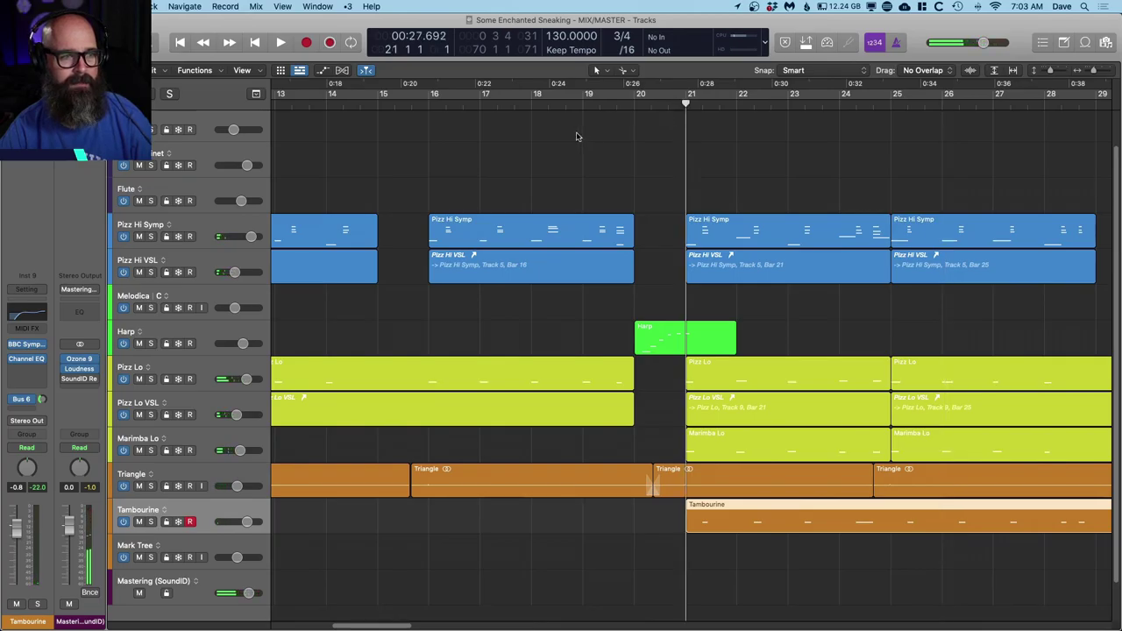
pyautogui.press('super+Left')
pyautogui.press('space')
pyautogui.press('super+Left')
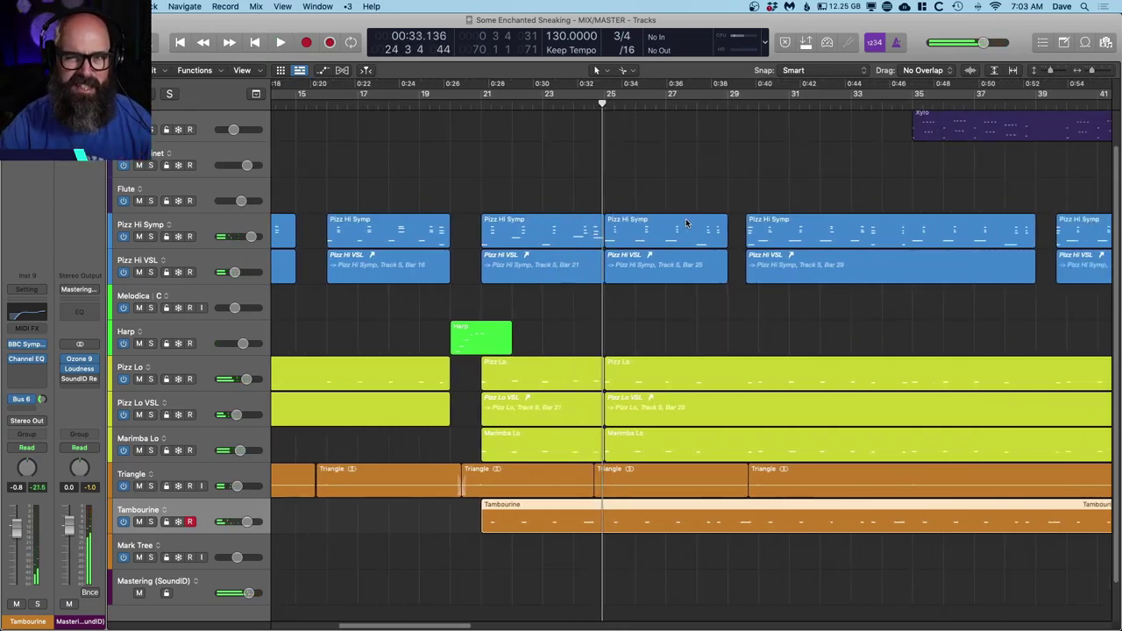
# Step: Solo the Celesta track and listen to its long region from bar 25 to bar 28
pyautogui.press('super+Up')
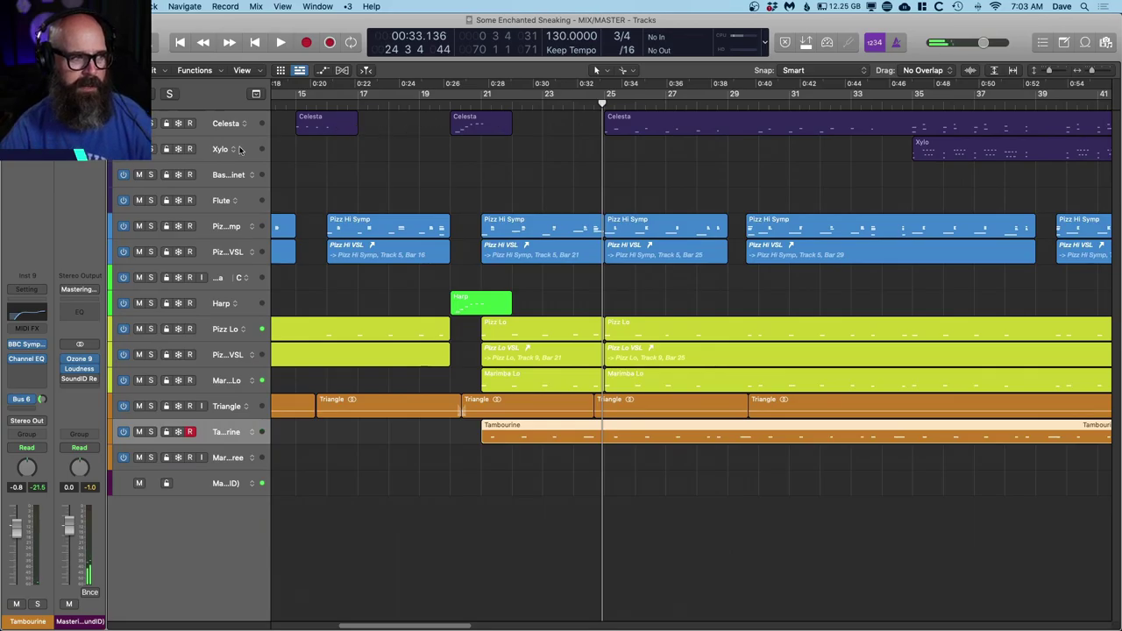
pyautogui.click(152, 123)
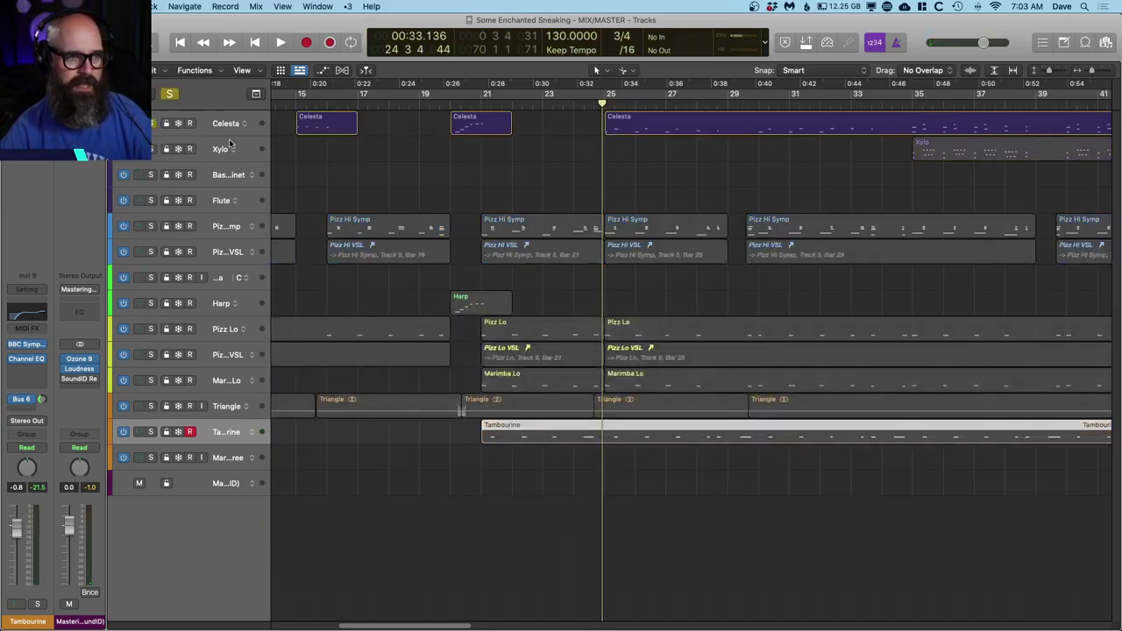
pyautogui.click(617, 132)
pyautogui.press('space')
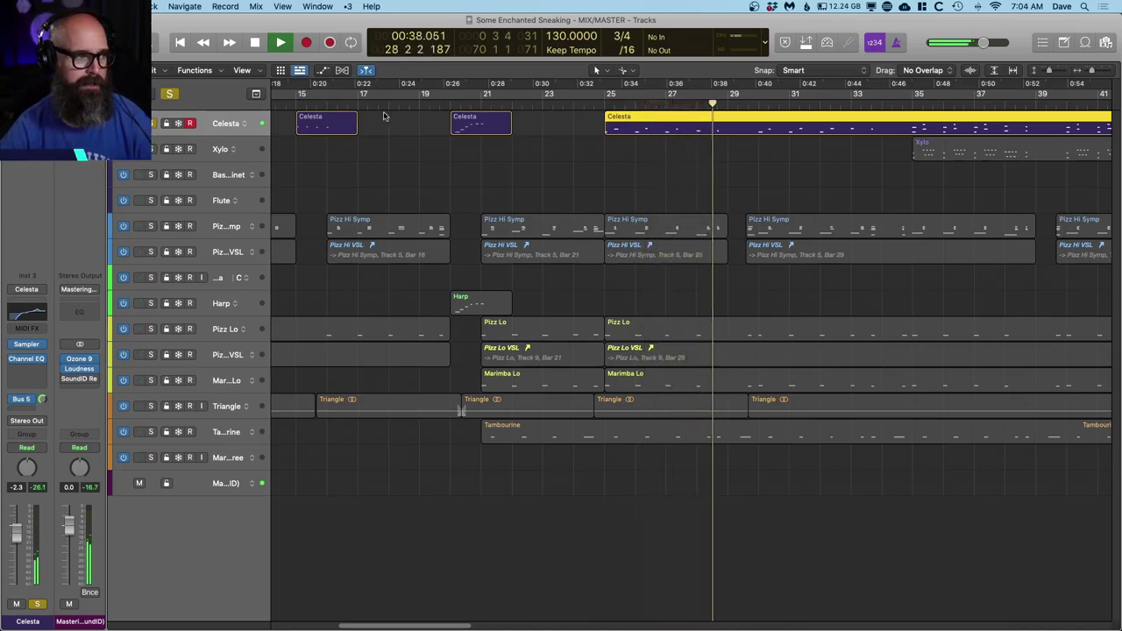
# Step: Clear the Celesta solo, move the playhead back to bar 25, and play the full arrangement past bar 31
pyautogui.click(153, 125)
pyautogui.press(',')
pyautogui.press(',')
pyautogui.press(',')
pyautogui.press(',')
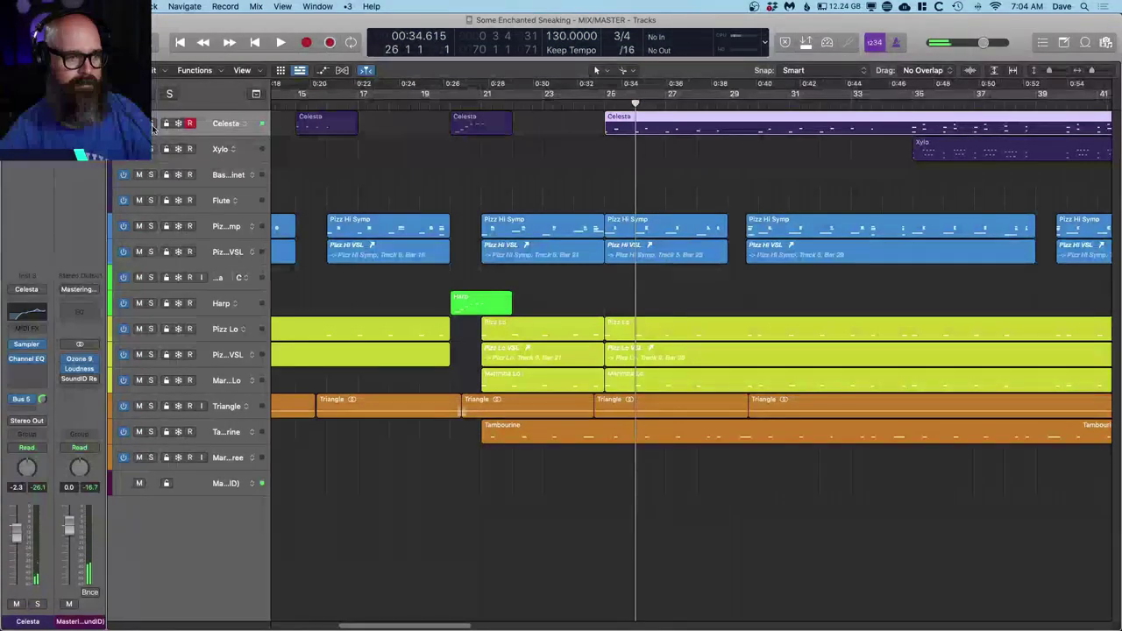
pyautogui.press('super+Left')
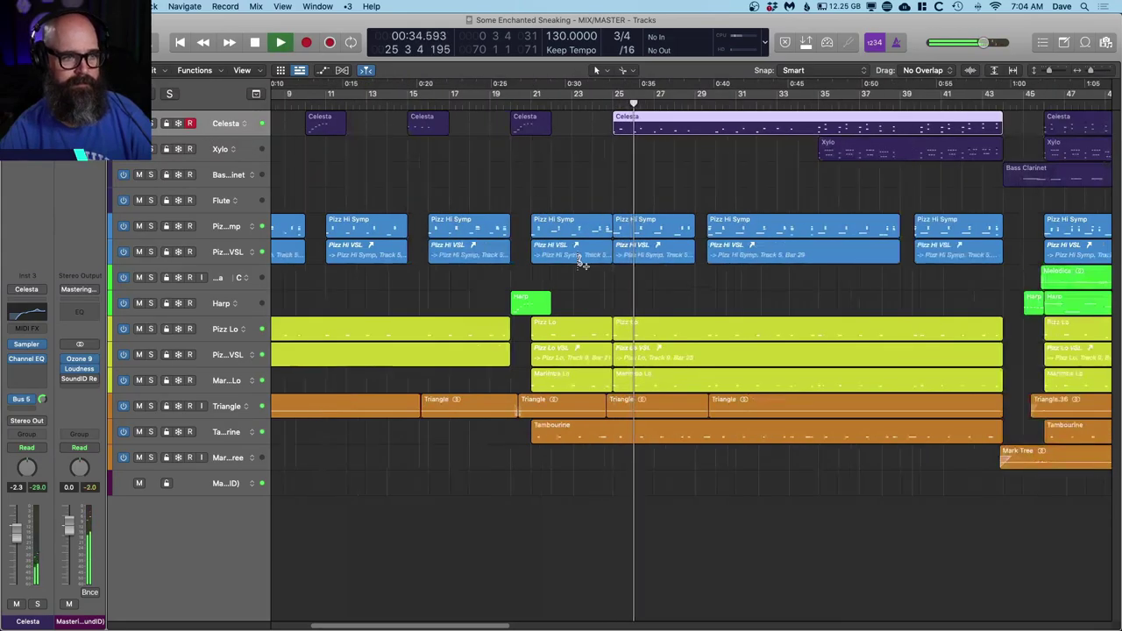
pyautogui.hscroll(5, 578, 258)
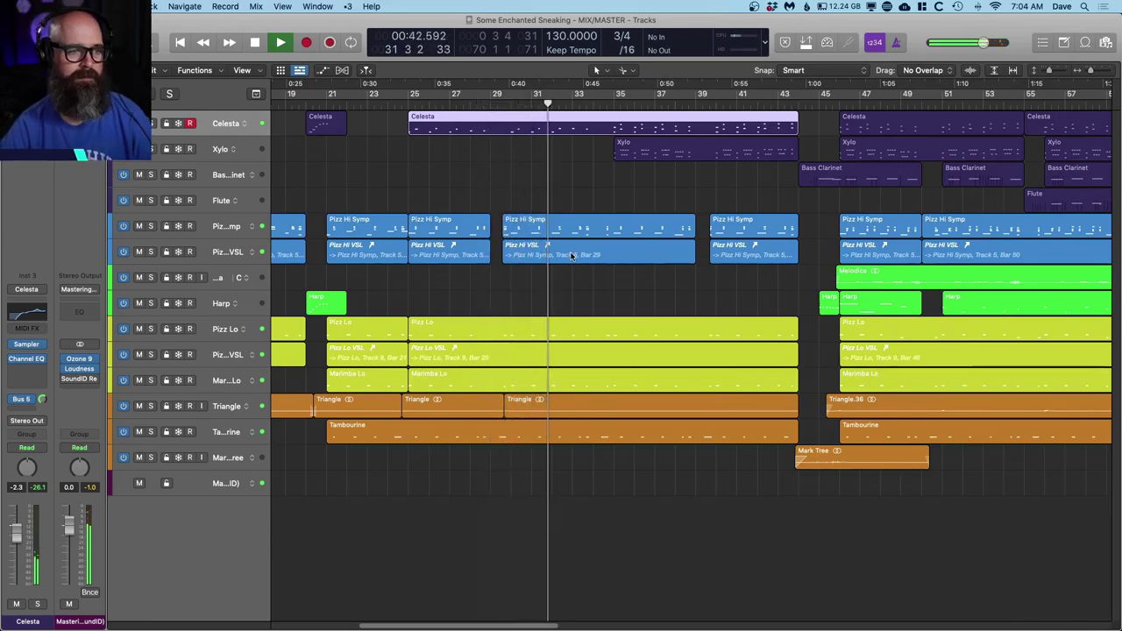
# Step: Stop playback in bar 37, solo the Xylo track, and open its bar 35 region in the Piano Roll
pyautogui.click(241, 151)
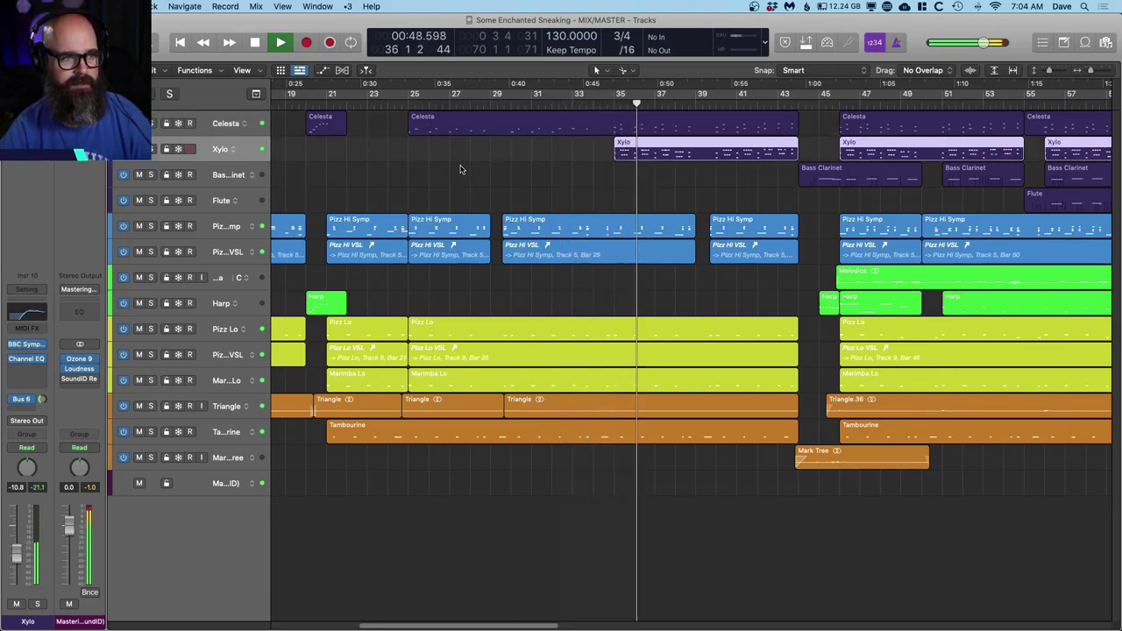
pyautogui.press('space')
pyautogui.press('s')
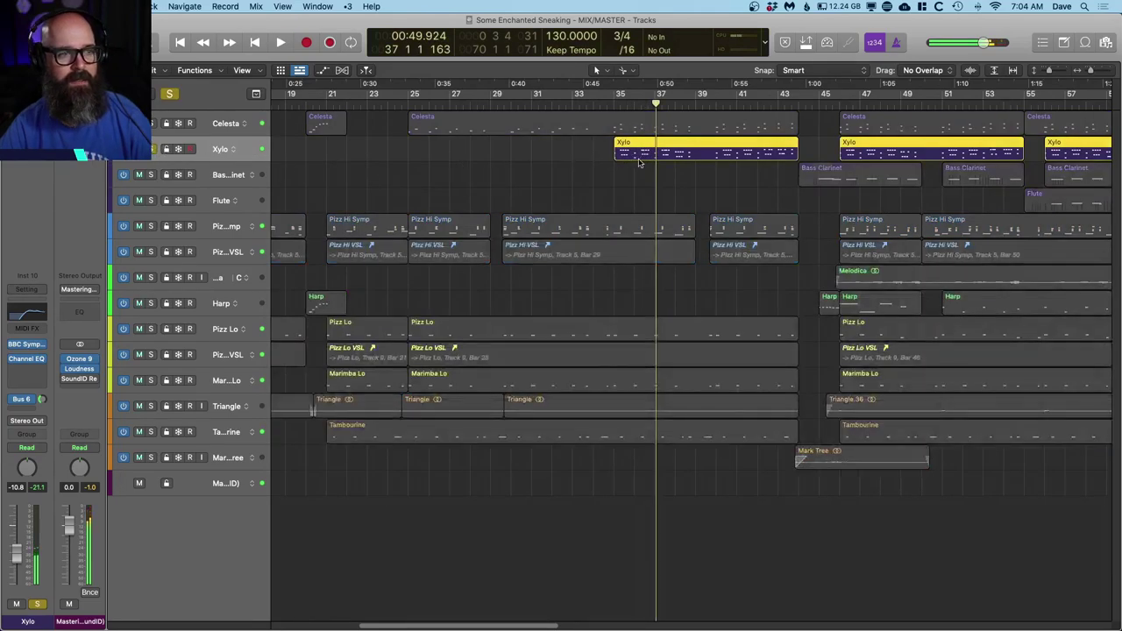
pyautogui.doubleClick(656, 153)
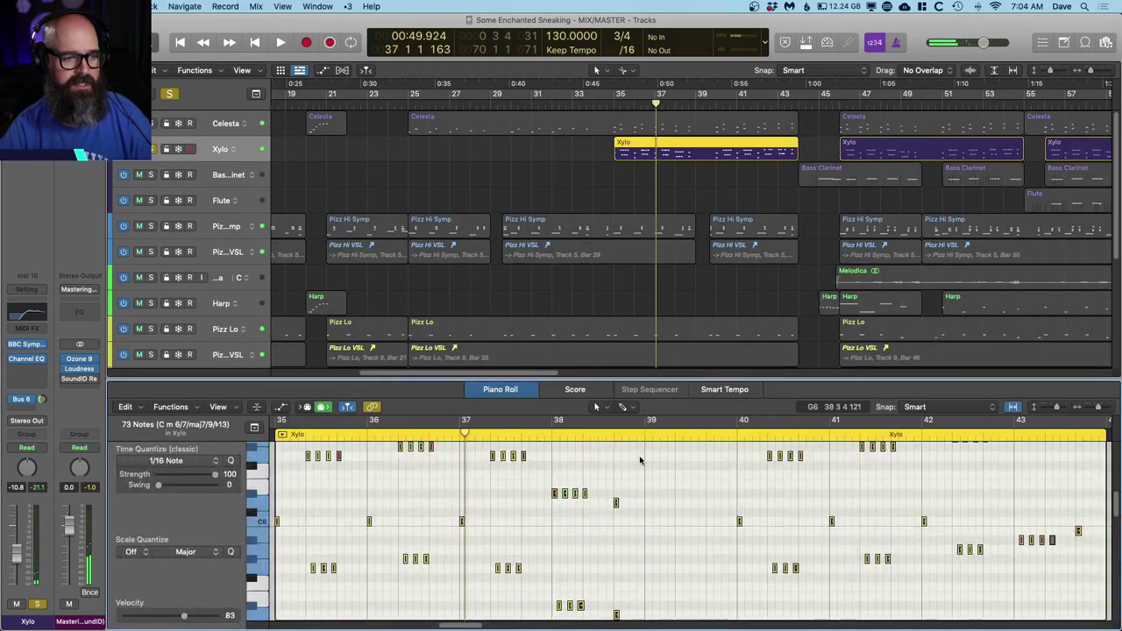
pyautogui.hscroll(-4, 570, 460)
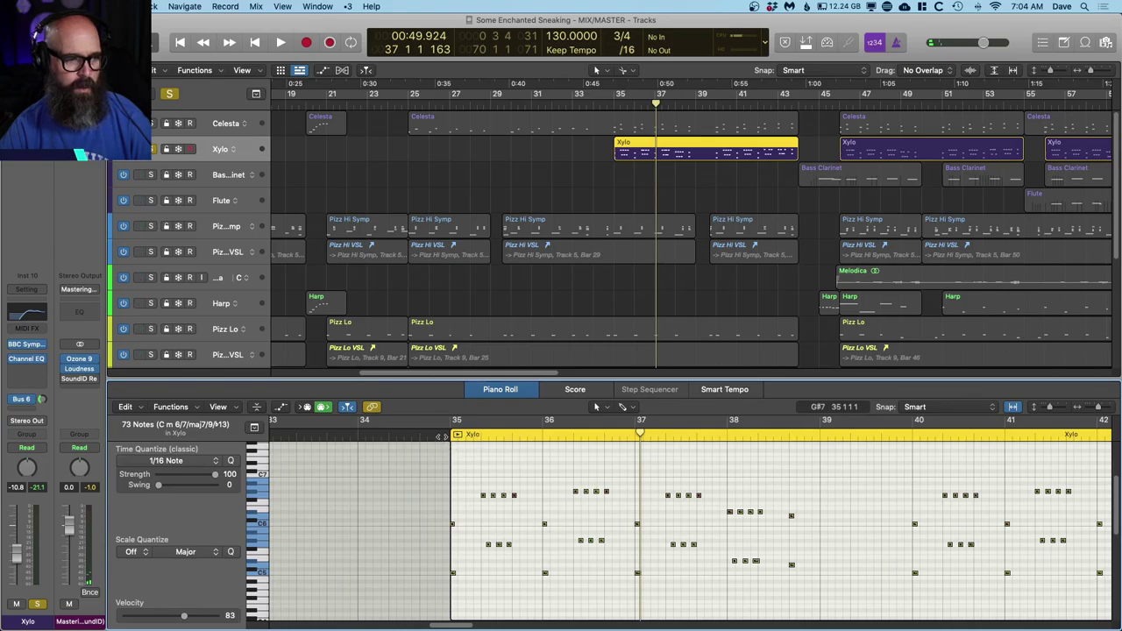
# Step: Listen to the soloed Xylo region up to bar 39 and clear the solo
pyautogui.hotkey('shift', 'Return')
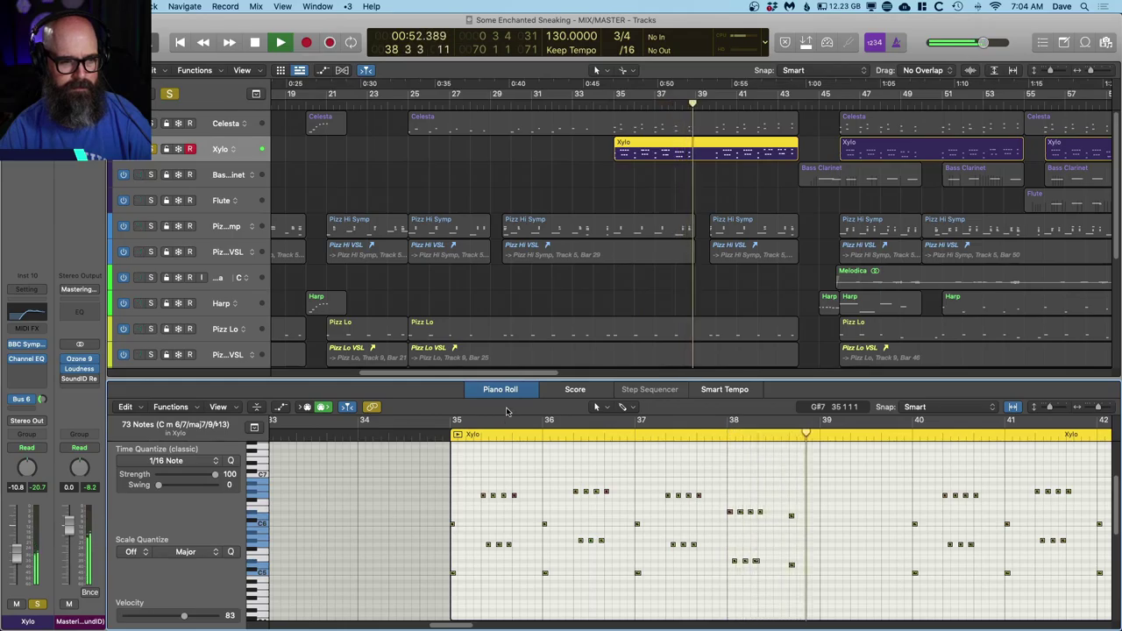
pyautogui.press('space')
pyautogui.click(526, 175)
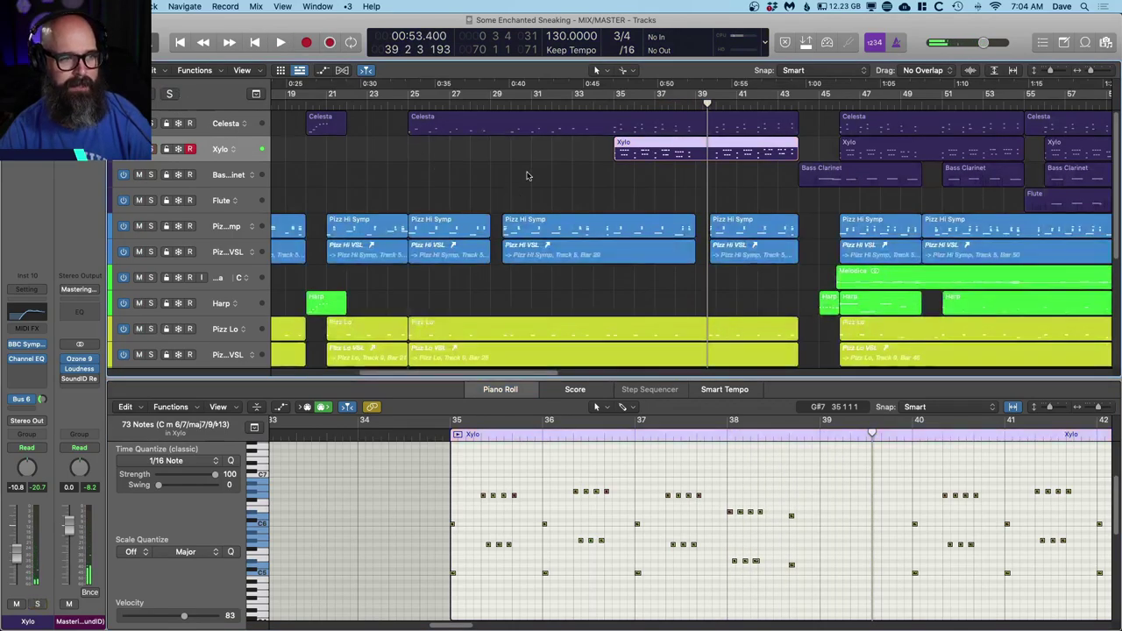
# Step: Place the playhead at bar 25 and play the full arrangement to bar 30
pyautogui.scroll(-3, 569, 153)
pyautogui.click(413, 98)
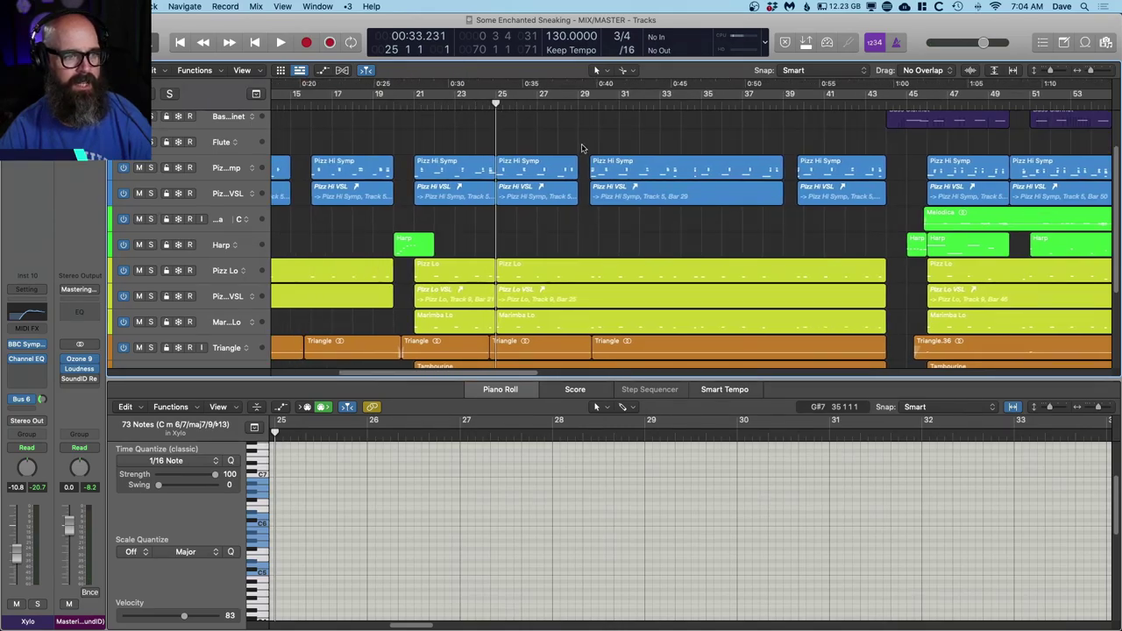
pyautogui.press('space')
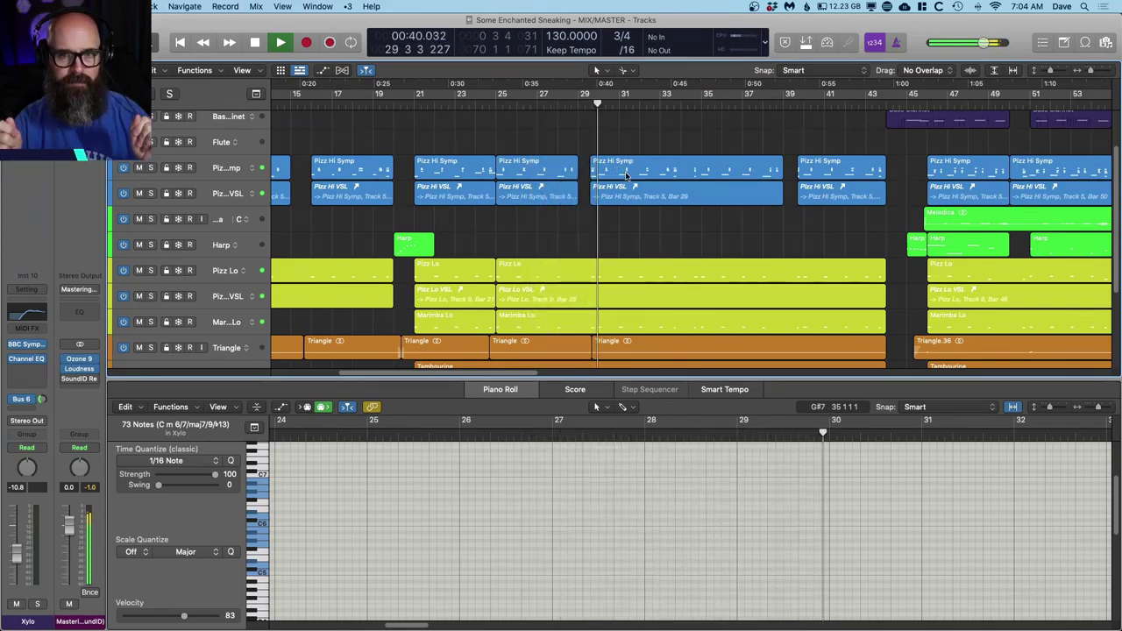
pyautogui.press('space')
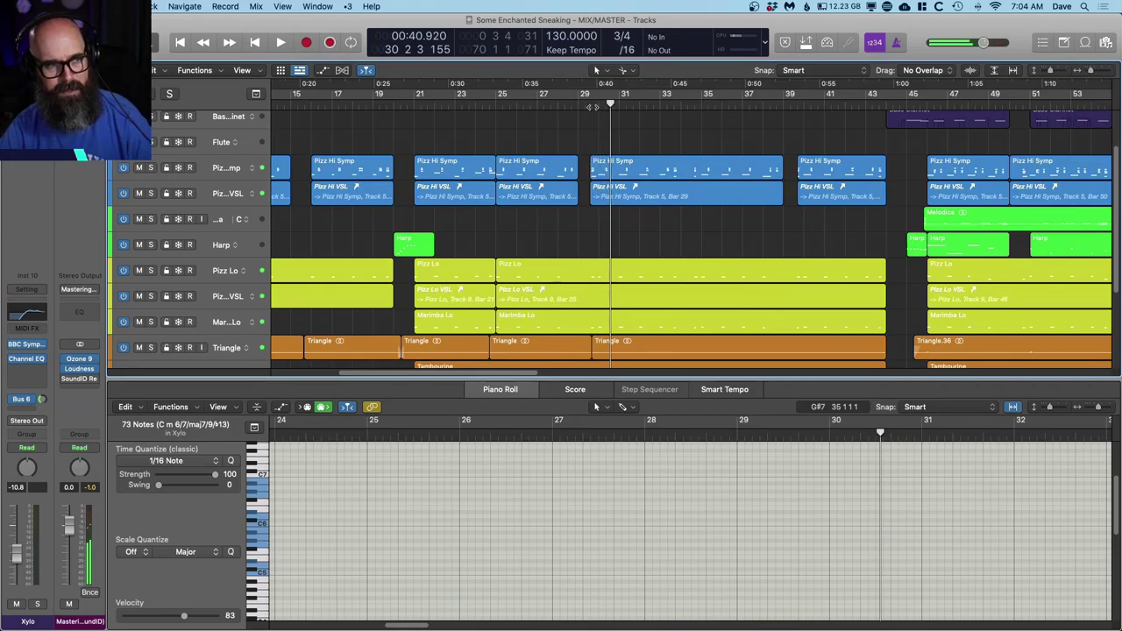
# Step: Resume the full arrangement from bar 30, close the Piano Roll, and listen through to bar 42
pyautogui.press('space')
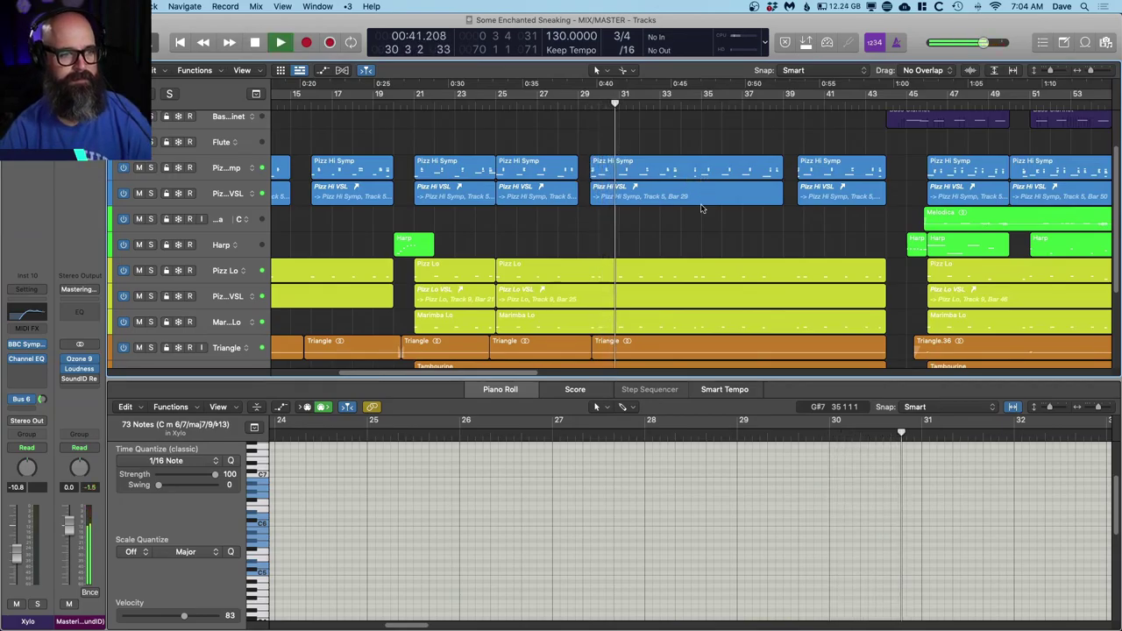
pyautogui.press('p')
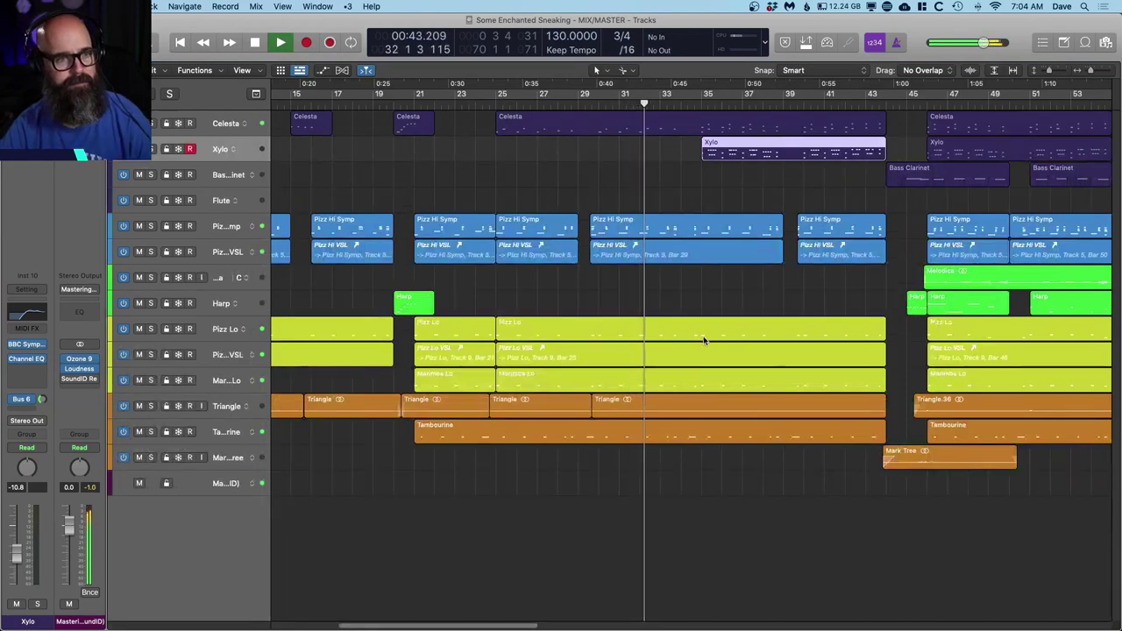
pyautogui.hscroll(5, 703, 340)
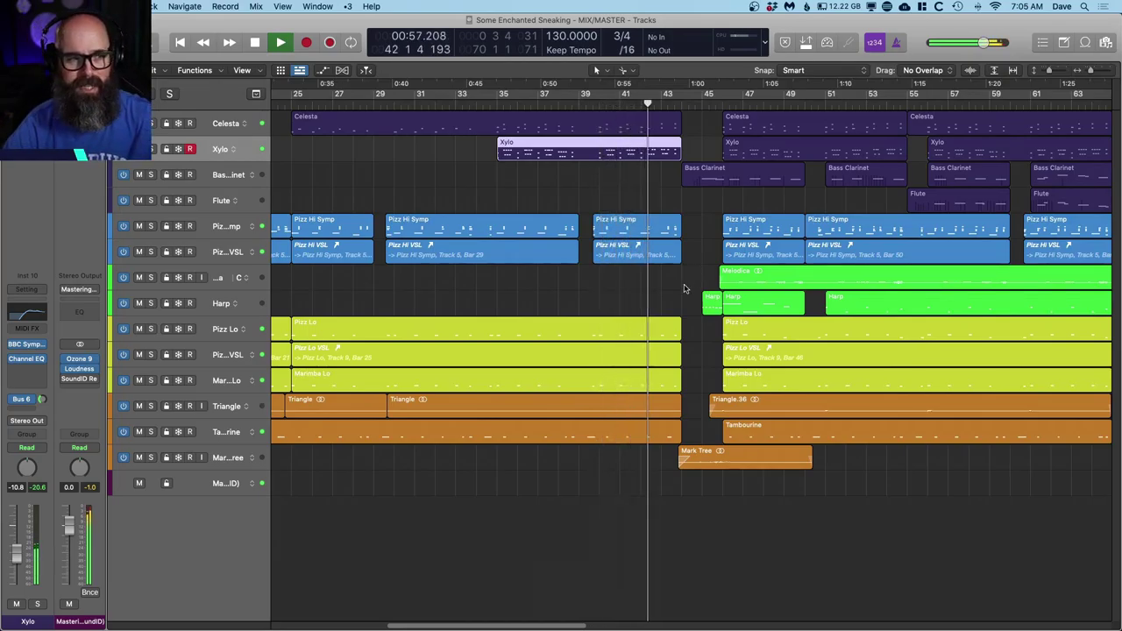
# Step: Deselect the Xylo region, stop the playback, and replay the end of the section from bar 43
pyautogui.click(683, 290)
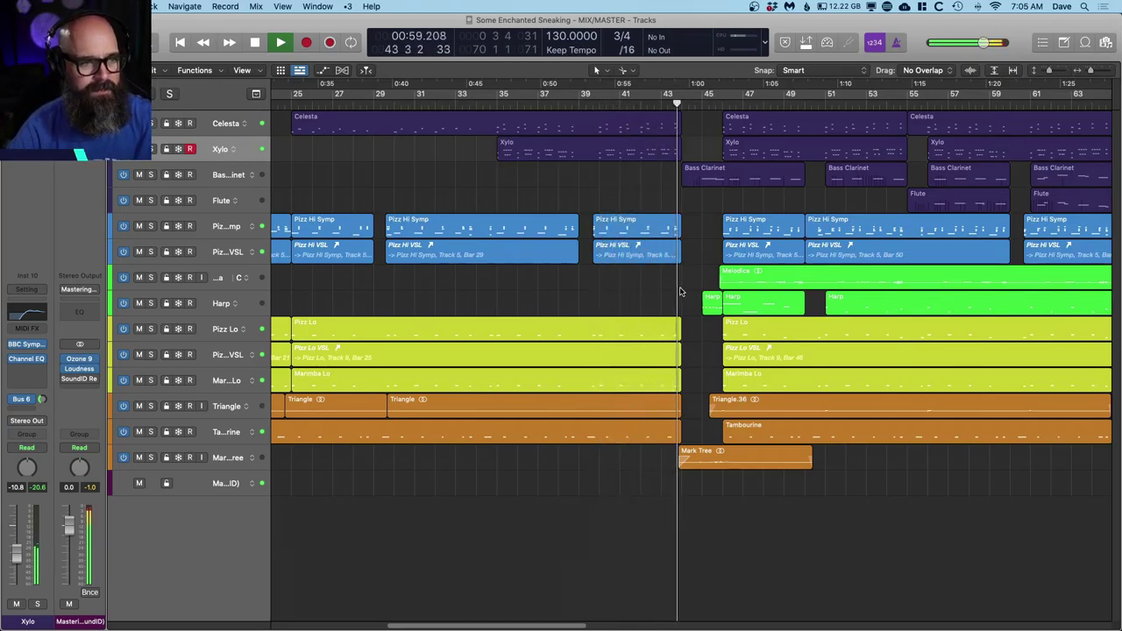
pyautogui.press('space')
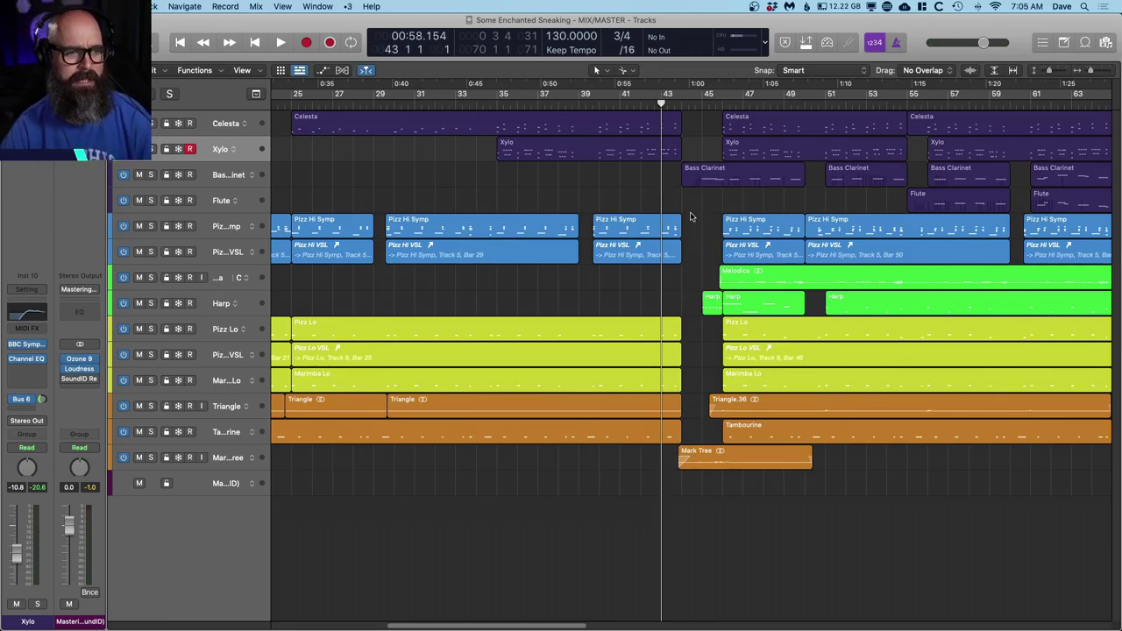
pyautogui.press('space')
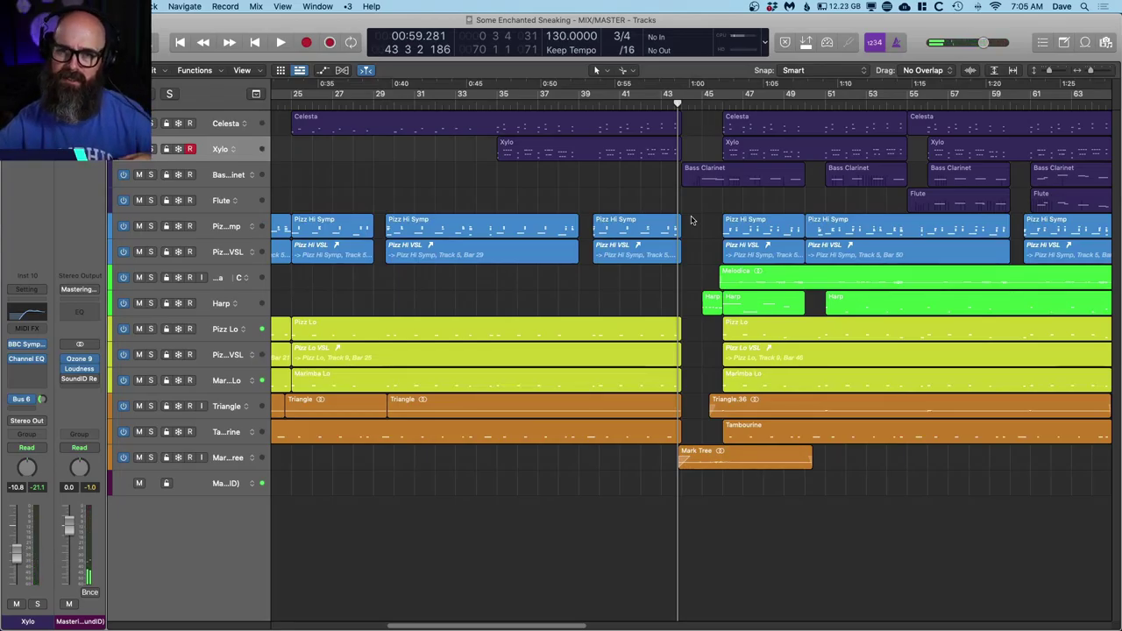
# Step: Zoom in on the break around bar 45 and replay the transition from bar 43 into bar 44
pyautogui.press('super+Left')
pyautogui.press('super+Left')
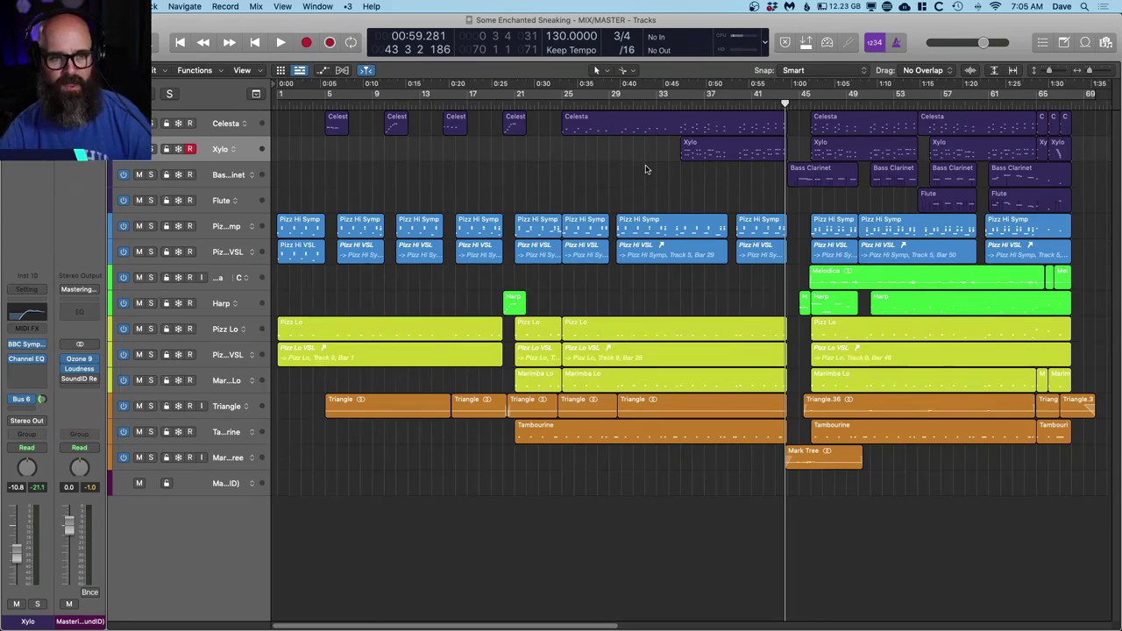
pyautogui.keyDown('ctrl'); pyautogui.keyDown('alt'); pyautogui.click(691, 176); pyautogui.keyUp('alt'); pyautogui.keyUp('ctrl')
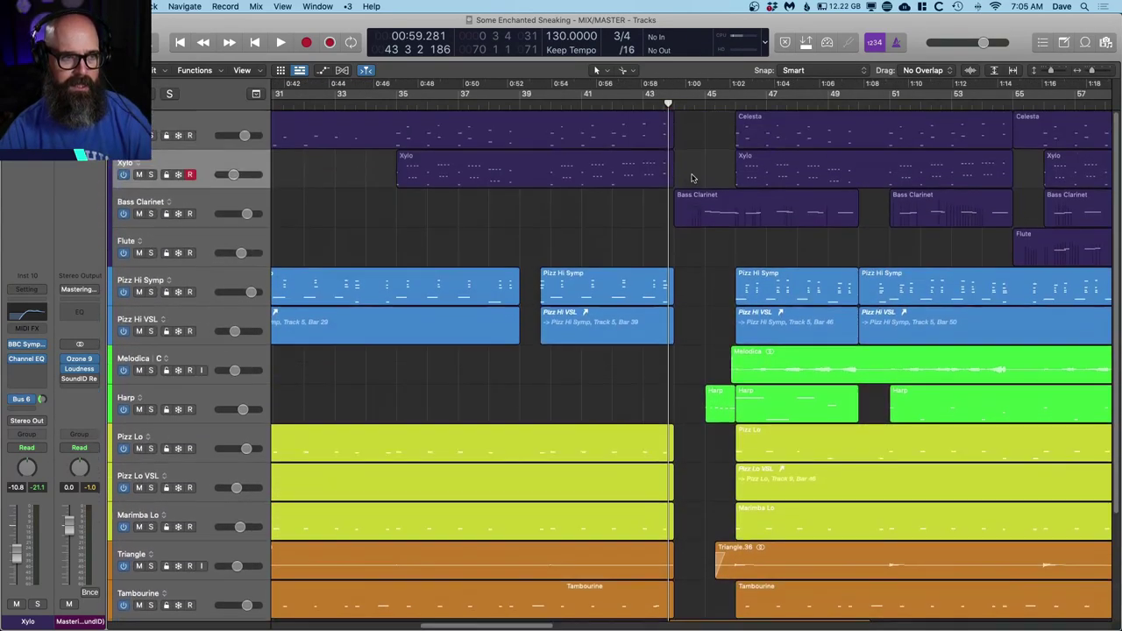
pyautogui.press('.')
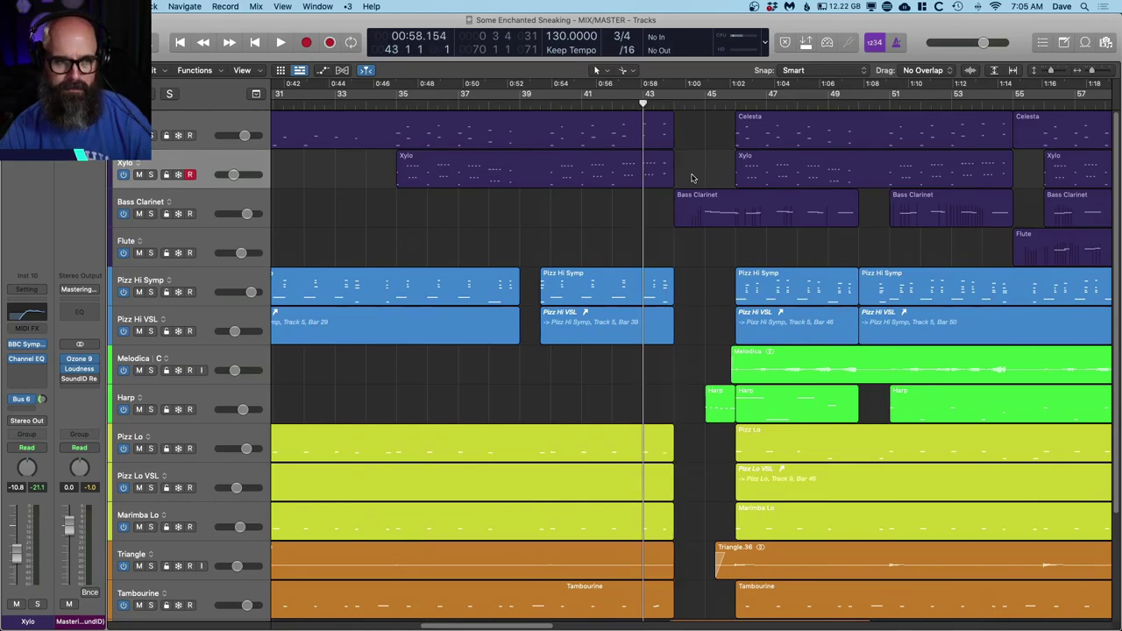
pyautogui.press('space')
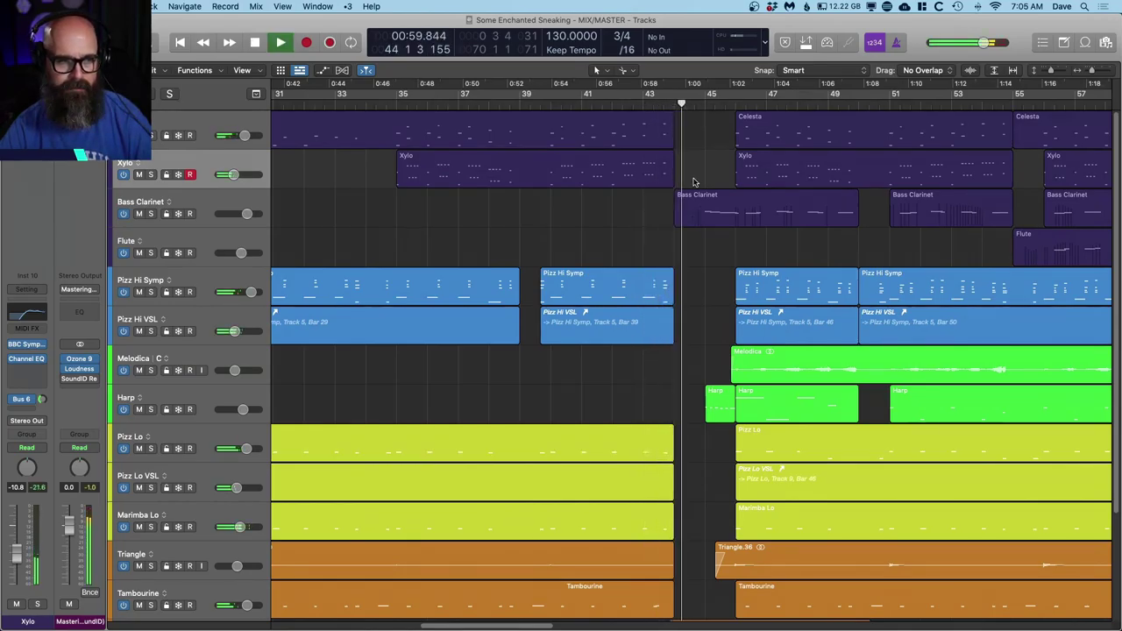
pyautogui.press('space')
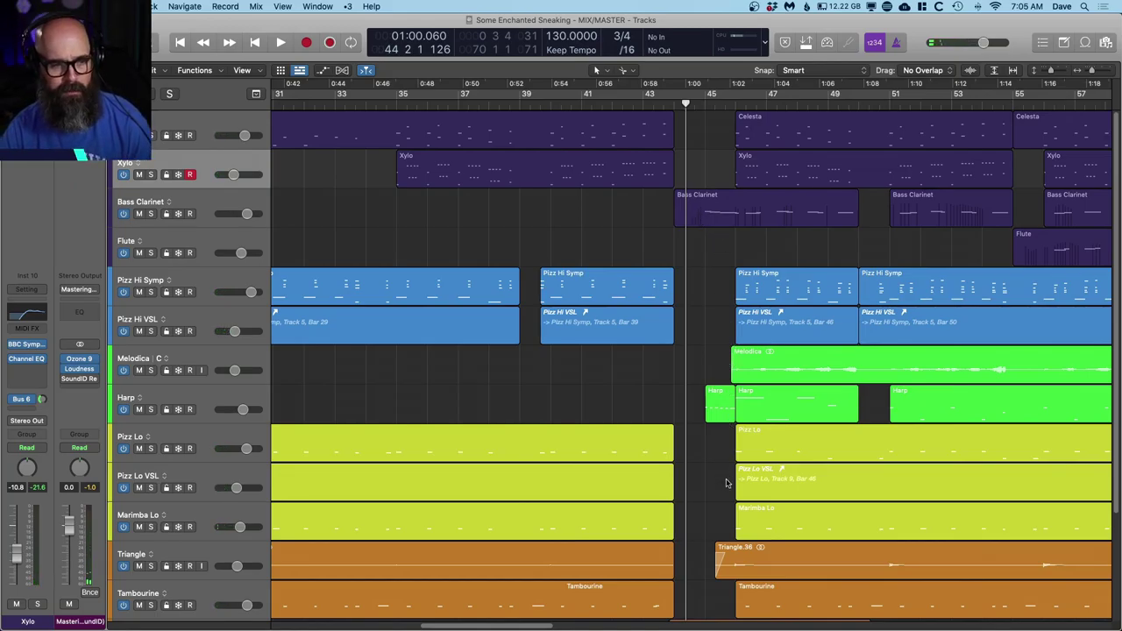
# Step: Select the Mark Tree region at bar 44 and play the full arrangement from bar 44 into bar 46
pyautogui.scroll(-5, 726, 483)
pyautogui.click(707, 516)
pyautogui.press('super+Down')
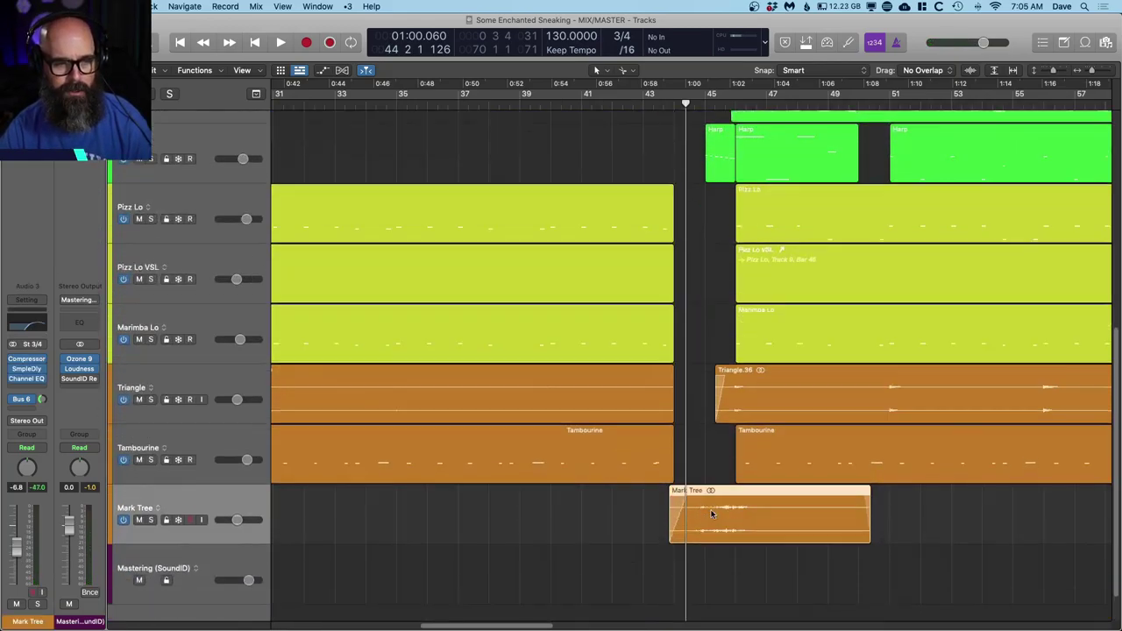
pyautogui.press(',')
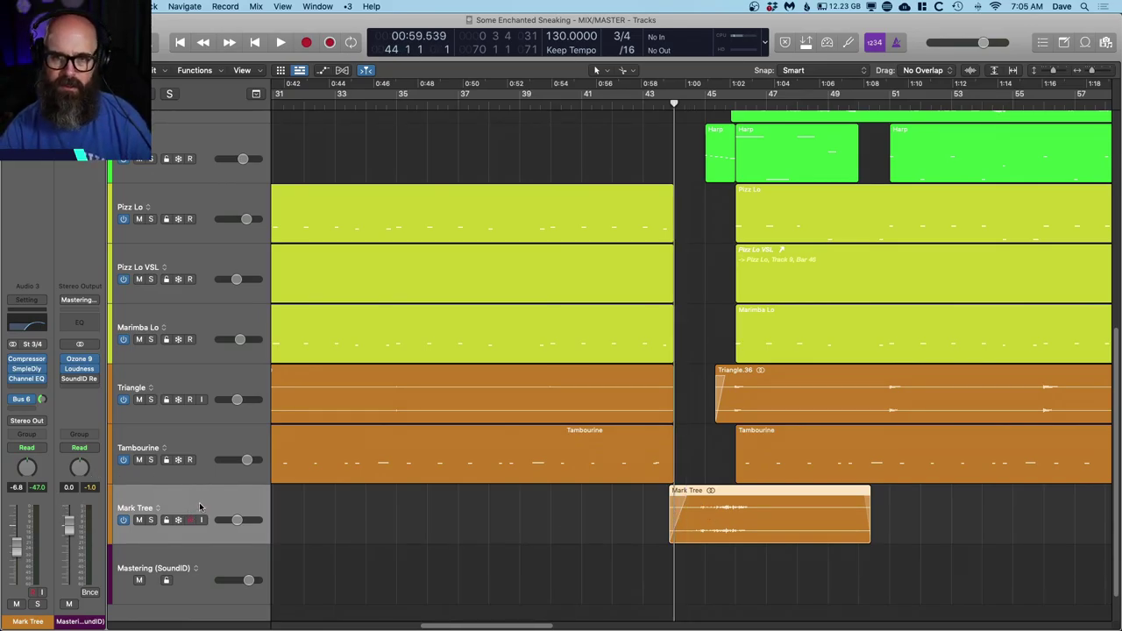
pyautogui.press('space')
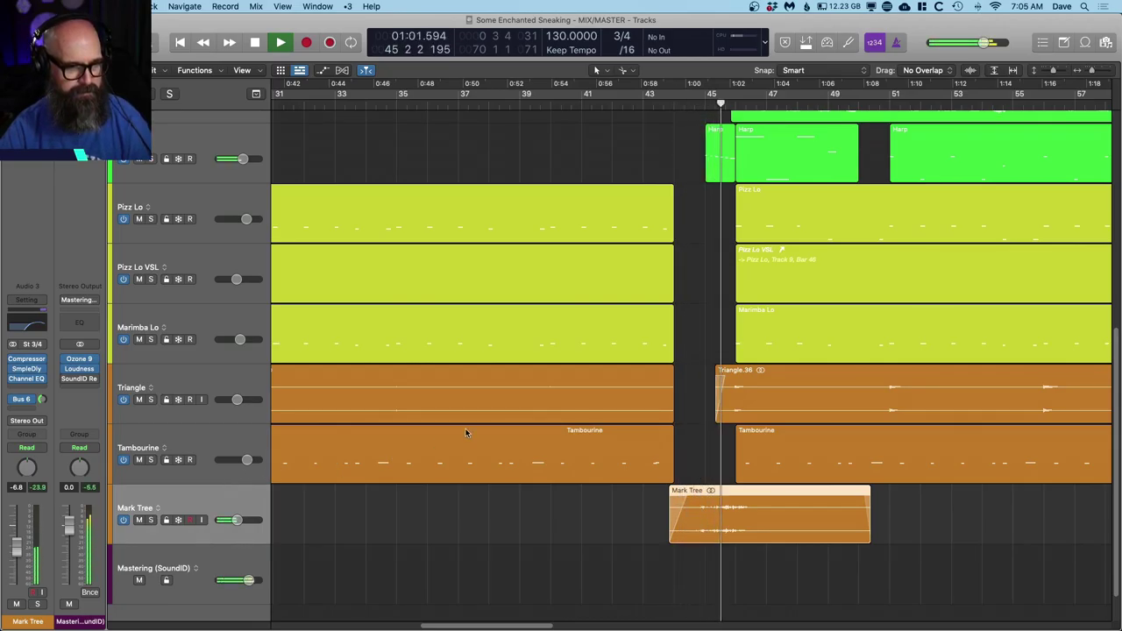
pyautogui.scroll(1, 698, 287)
pyautogui.press('super+Up')
pyautogui.press('super+Up')
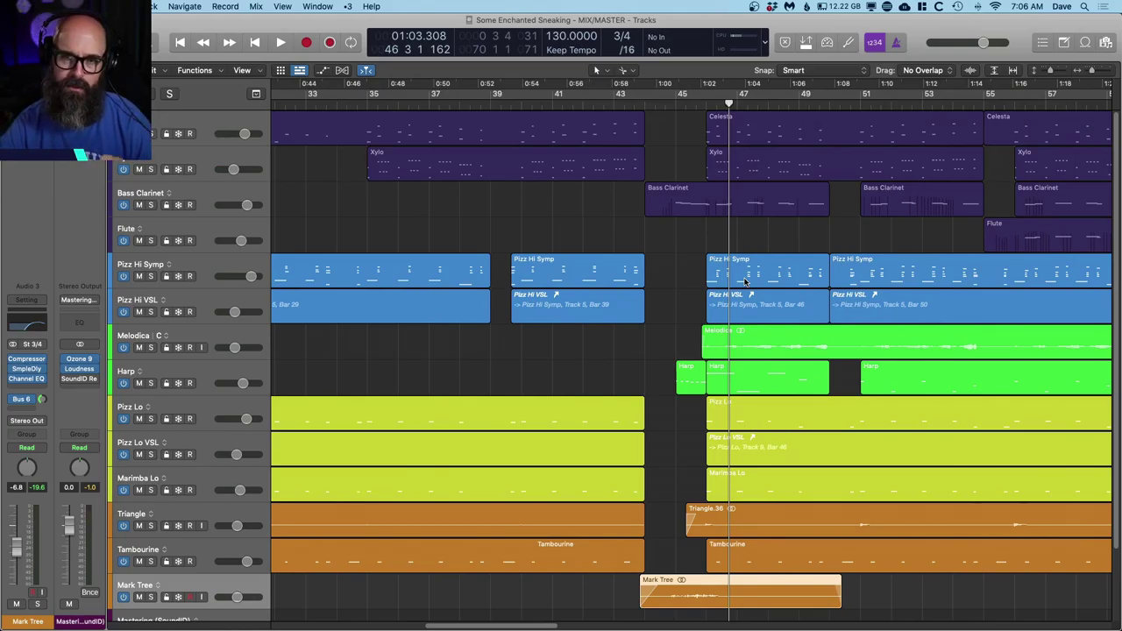
# Step: Solo the Pizz Hi Symp and Pizz Hi VSL tracks and play them from bar 46 to bar 48
pyautogui.press('space')
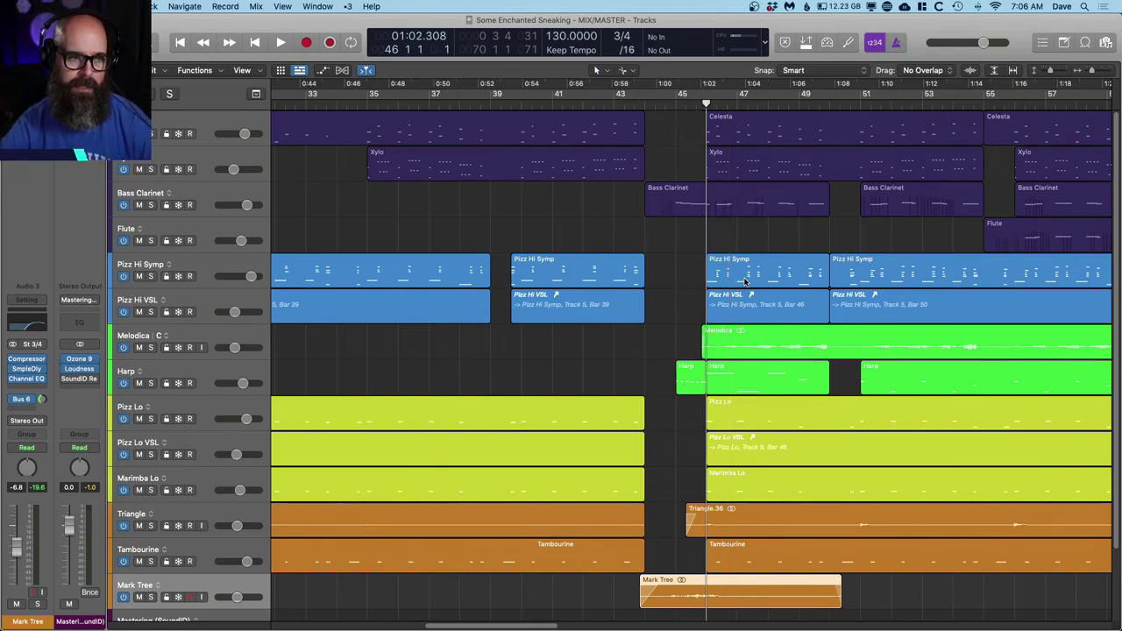
pyautogui.click(146, 287)
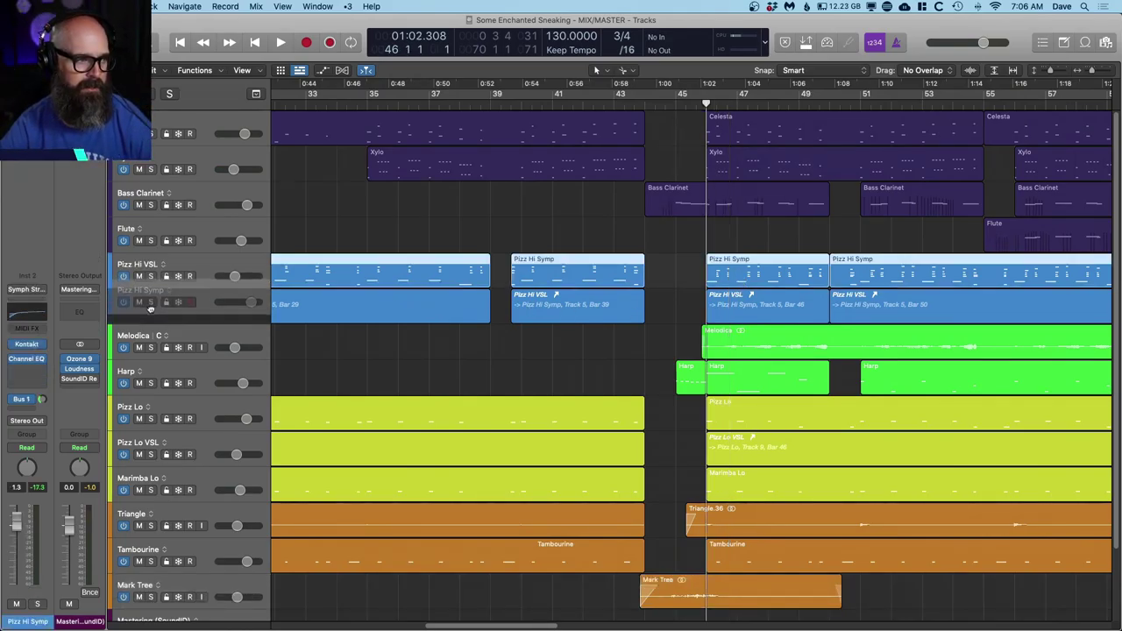
pyautogui.click(150, 277)
pyautogui.press('space')
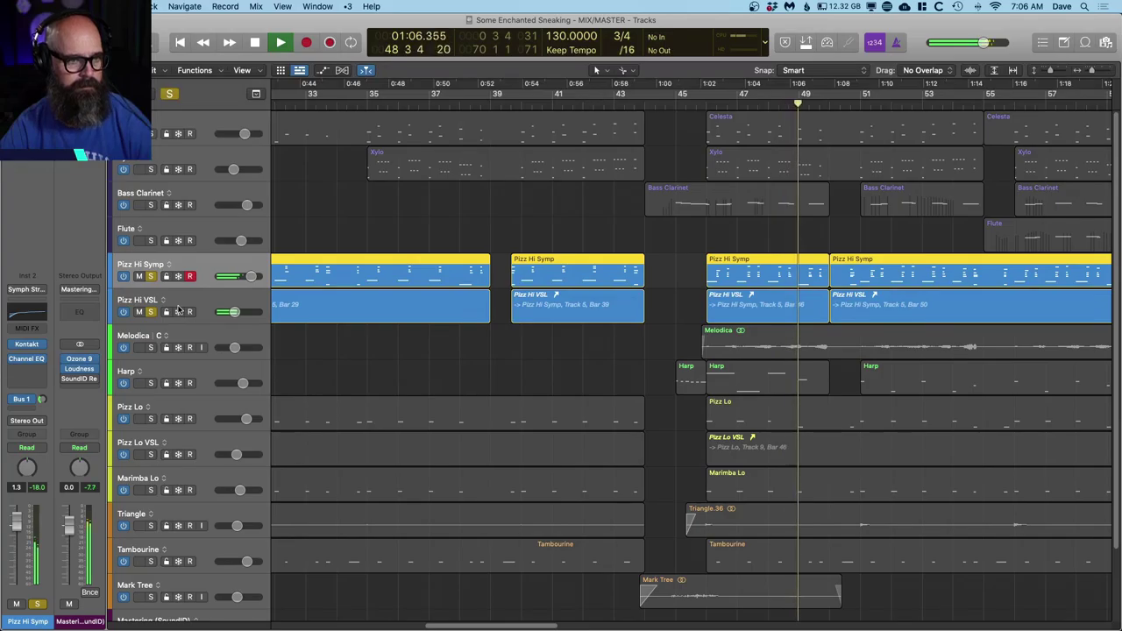
# Step: Add the Bass Clarinet to the soloed Pizz Hi tracks and replay the passage up to bar 48
pyautogui.click(151, 206)
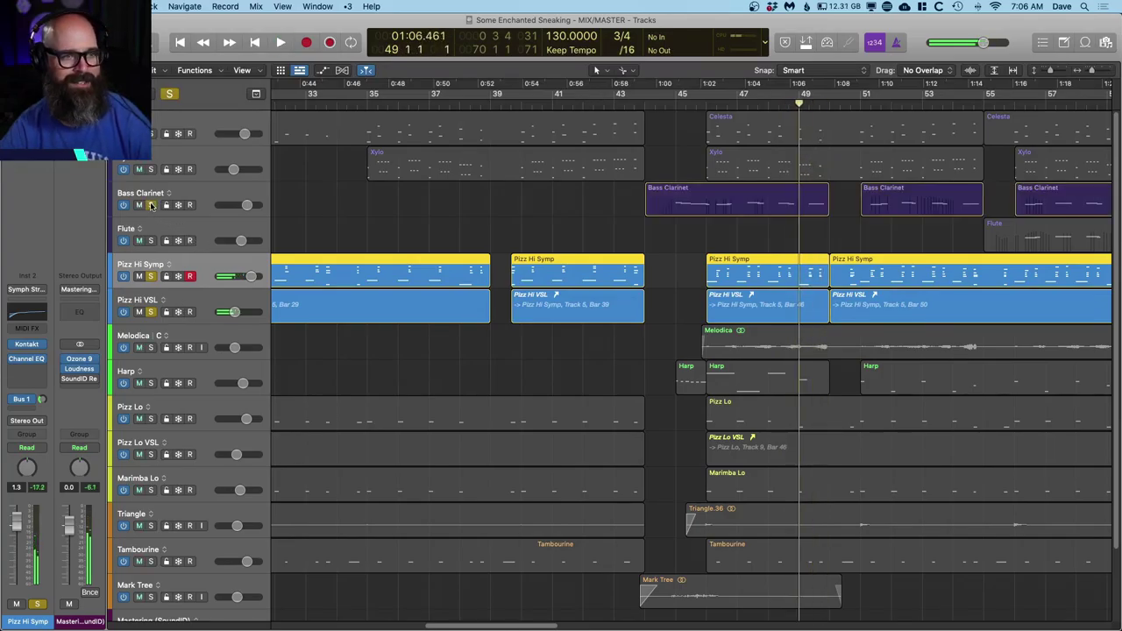
pyautogui.press(',')
pyautogui.press(',')
pyautogui.press(',')
pyautogui.press(',')
pyautogui.press(',')
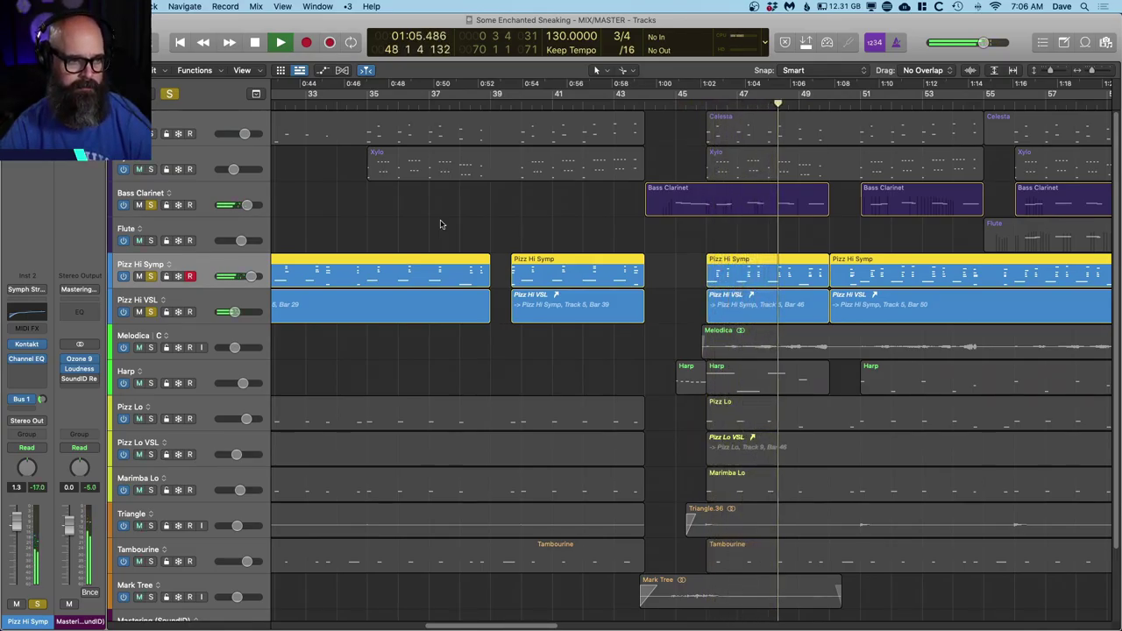
pyautogui.press('space')
# Step: Select the Bass Clarinet track, clear all solos, and play the full arrangement from bar 46 to bar 47
pyautogui.click(215, 191)
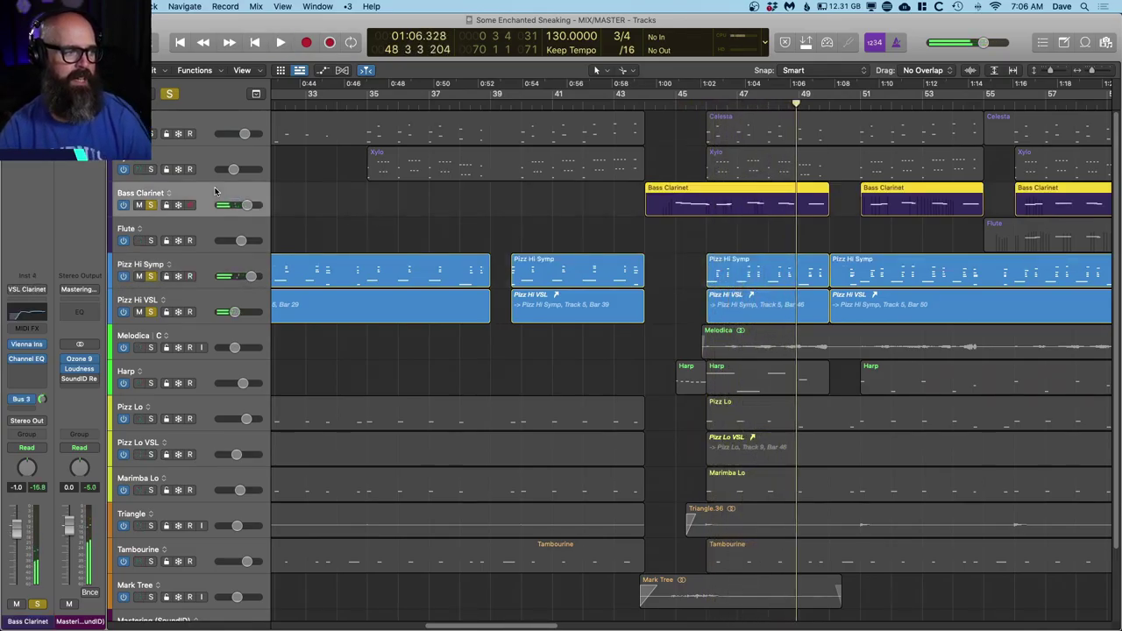
pyautogui.click(151, 204)
pyautogui.press('space')
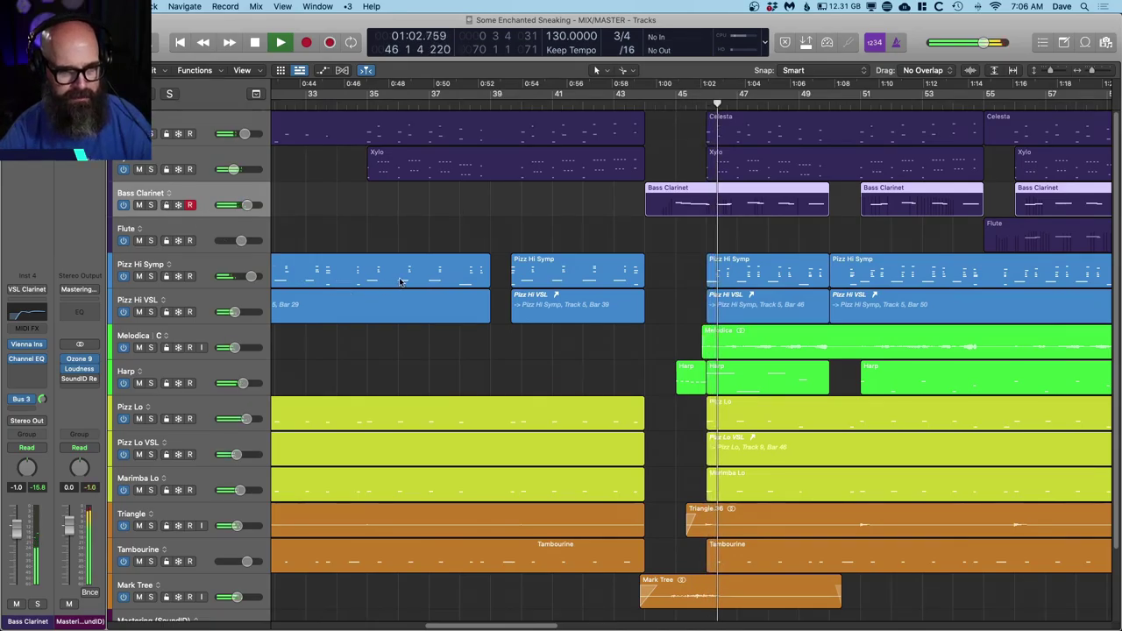
pyautogui.press('space')
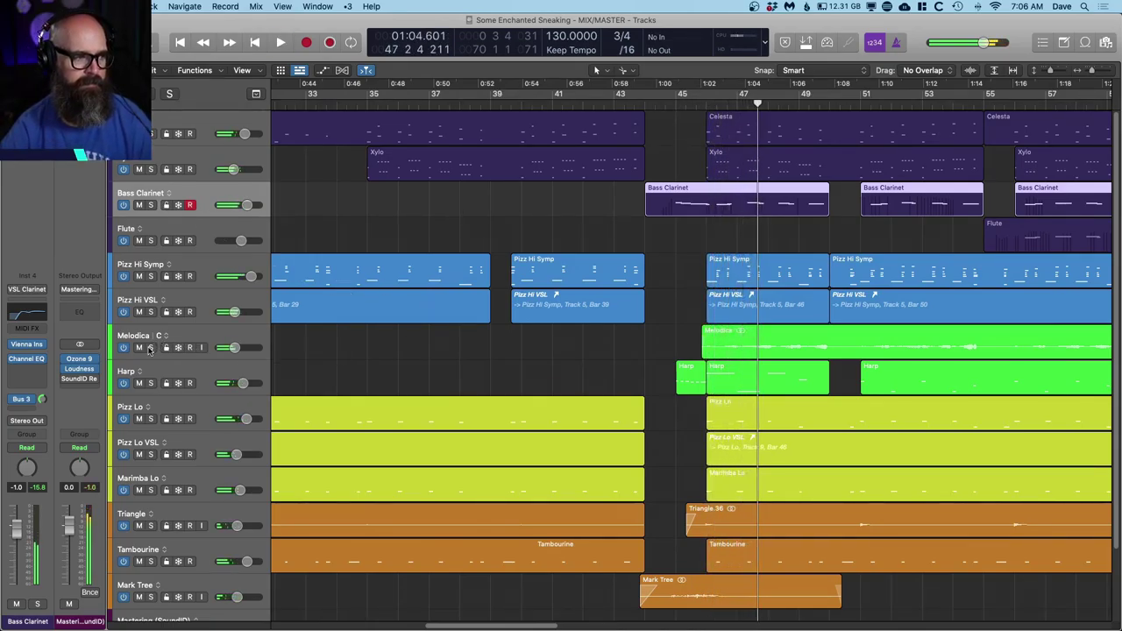
# Step: Solo the Melodica track and play it from bar 46 to bar 50
pyautogui.click(150, 348)
pyautogui.press(',')
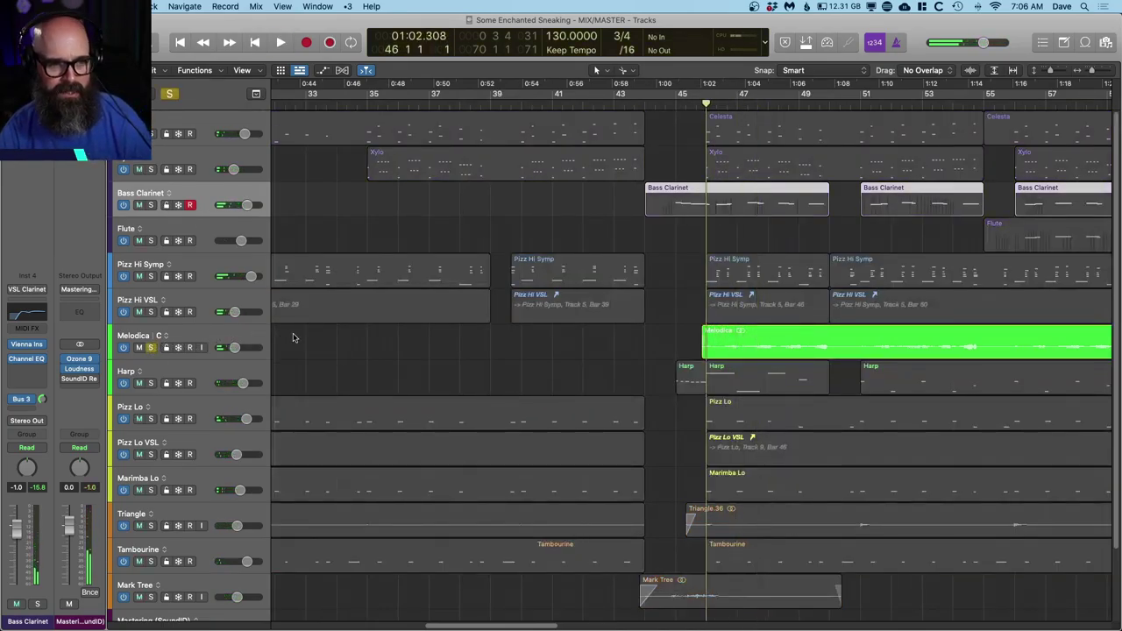
pyautogui.press('space')
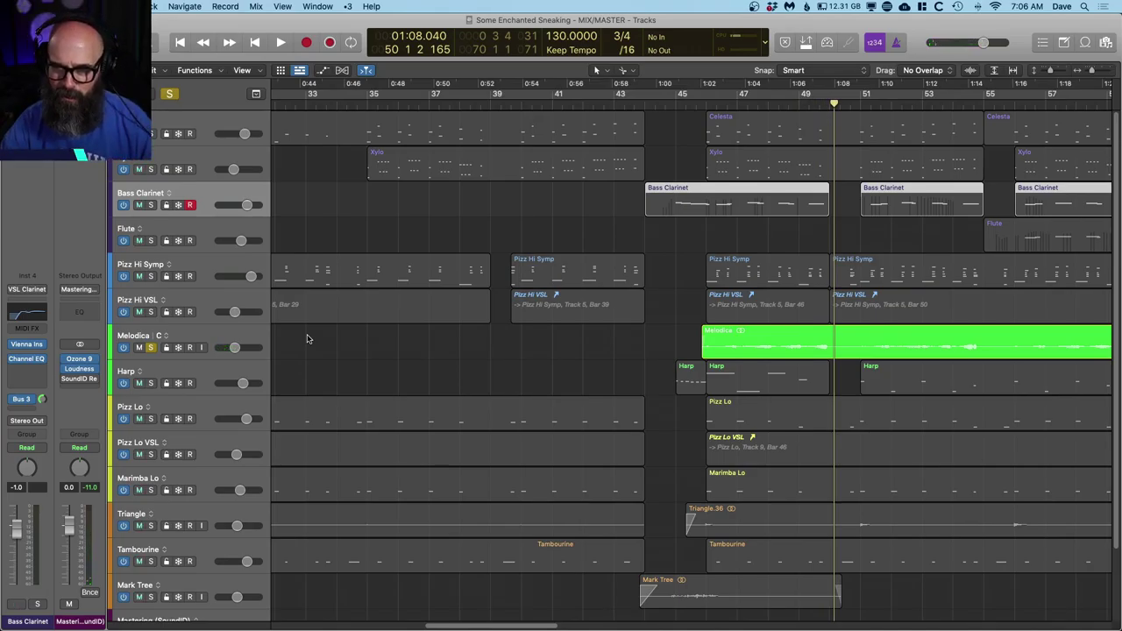
# Step: Move the playhead back to bar 46 and audition the soloed Melodica phrases again
pyautogui.press(',')
pyautogui.press(',')
pyautogui.press(',')
pyautogui.press(',')
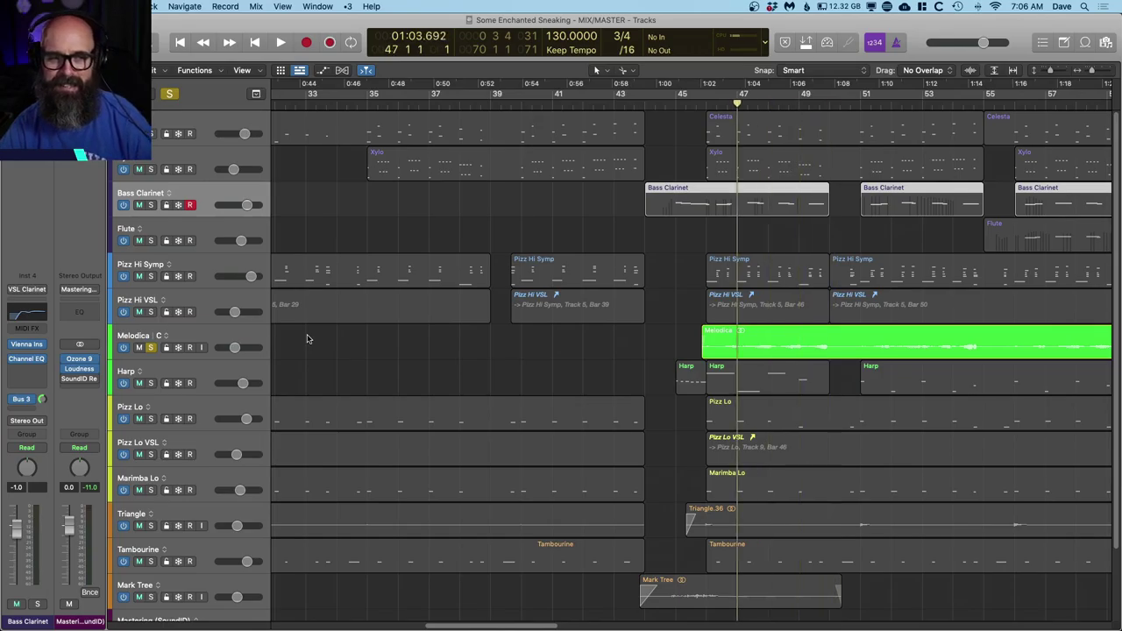
pyautogui.press('space')
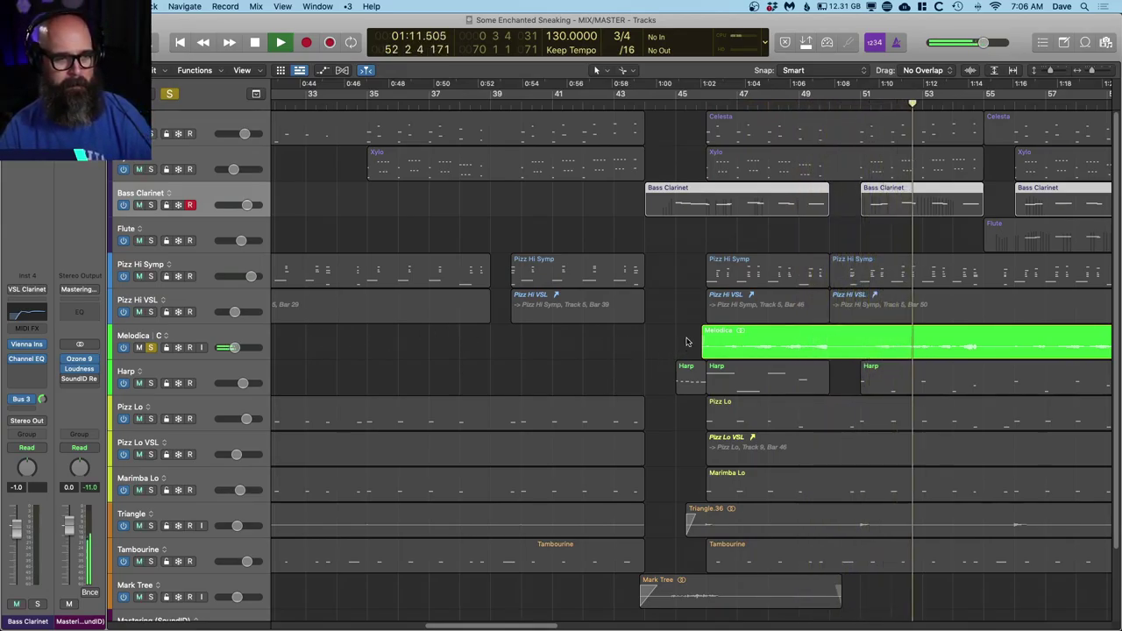
pyautogui.press('space')
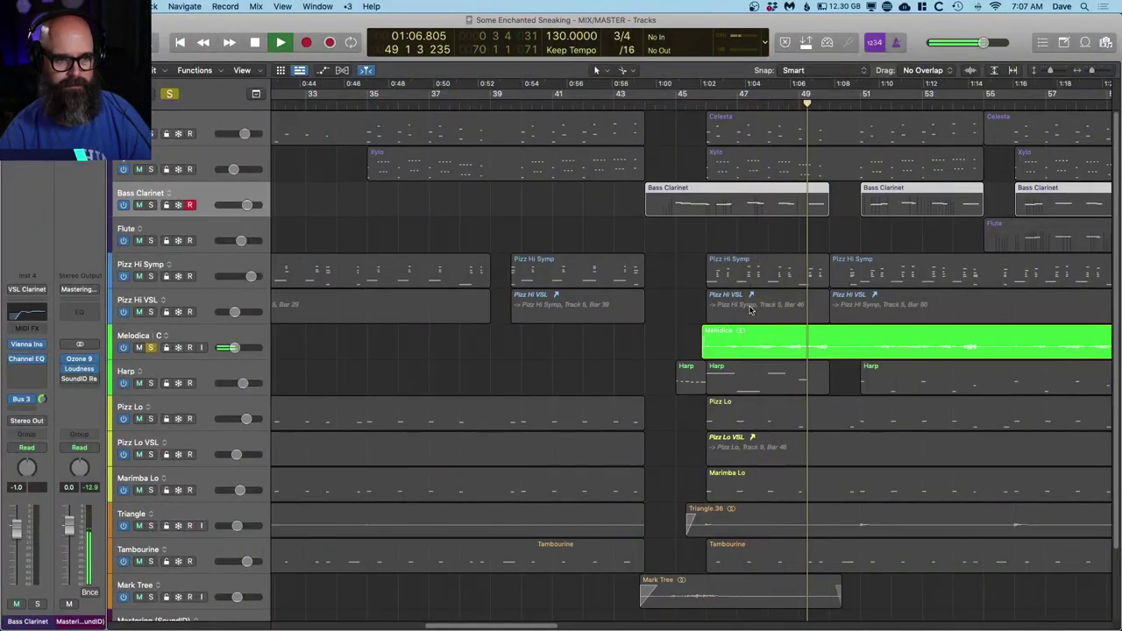
pyautogui.press('space')
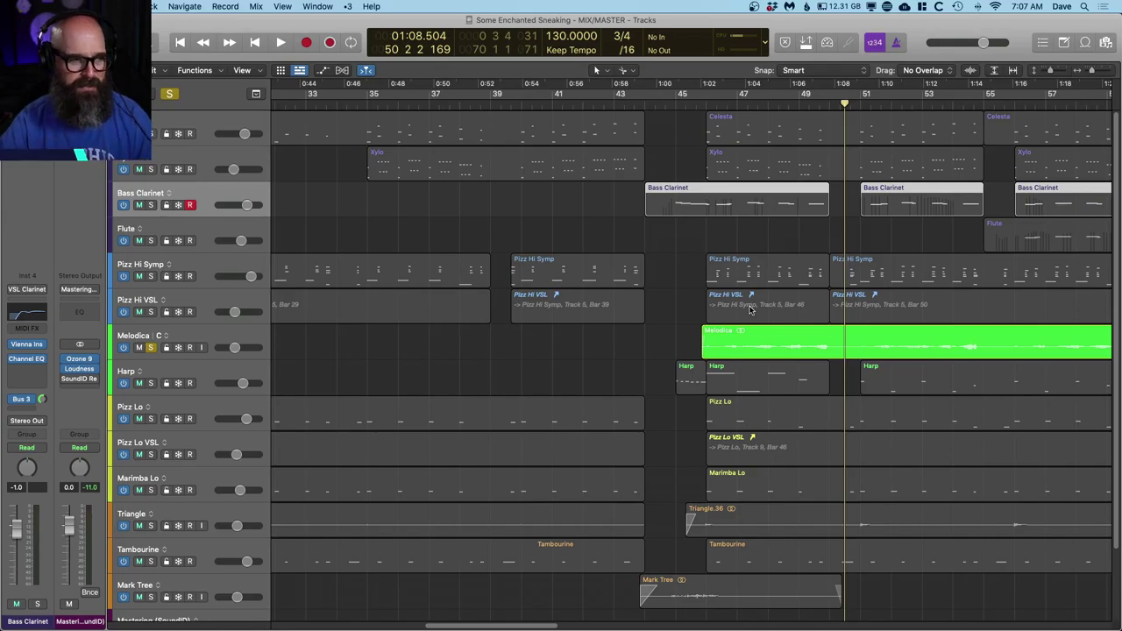
# Step: Clear the Melodica solo and play the full arrangement from bar 46 to bar 54
pyautogui.click(170, 94)
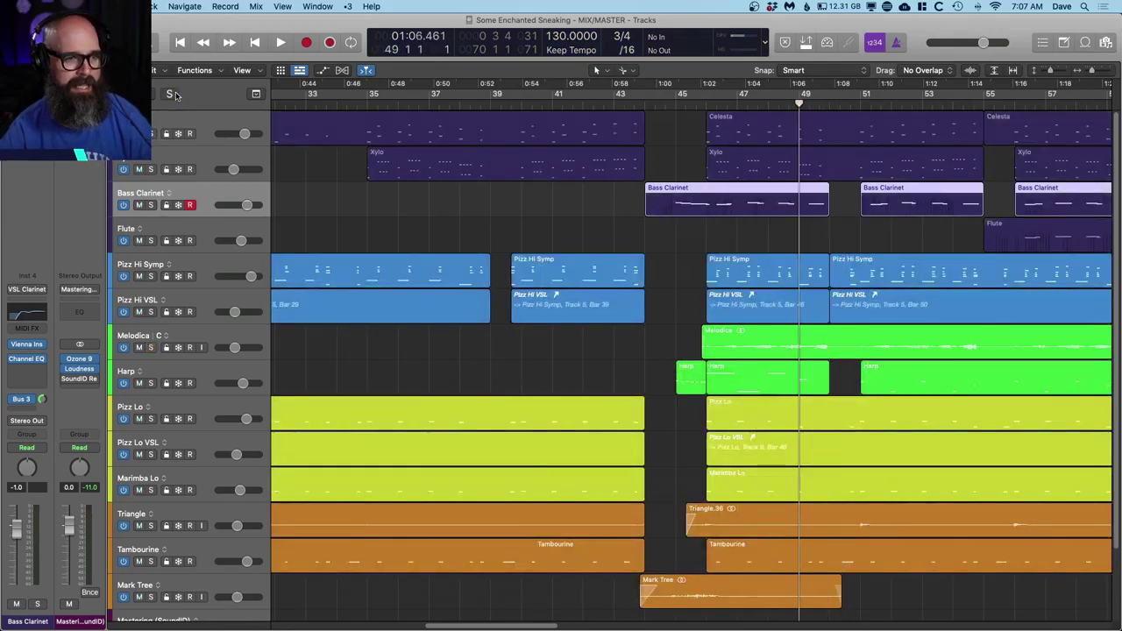
pyautogui.press('.')
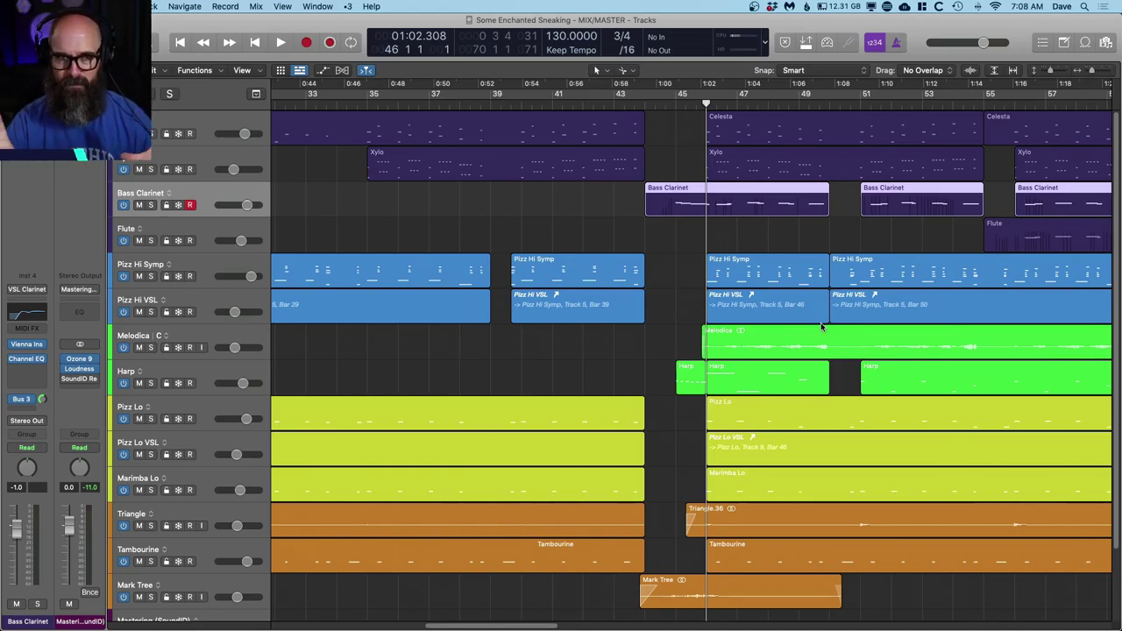
pyautogui.press('space')
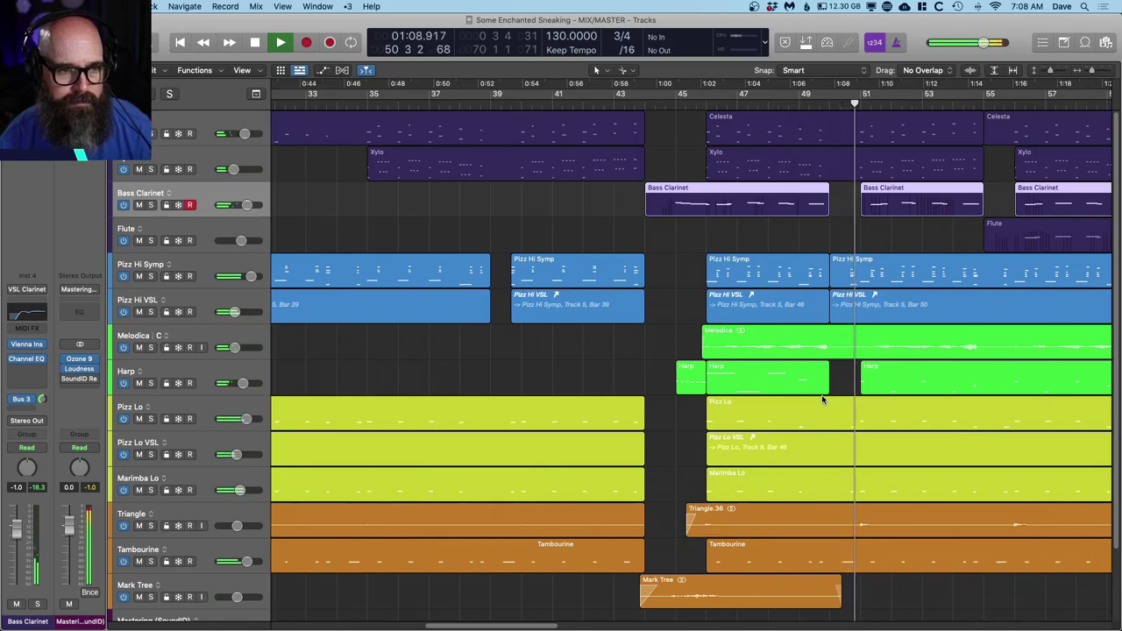
pyautogui.hscroll(3, 828, 377)
pyautogui.hscroll(3, 828, 371)
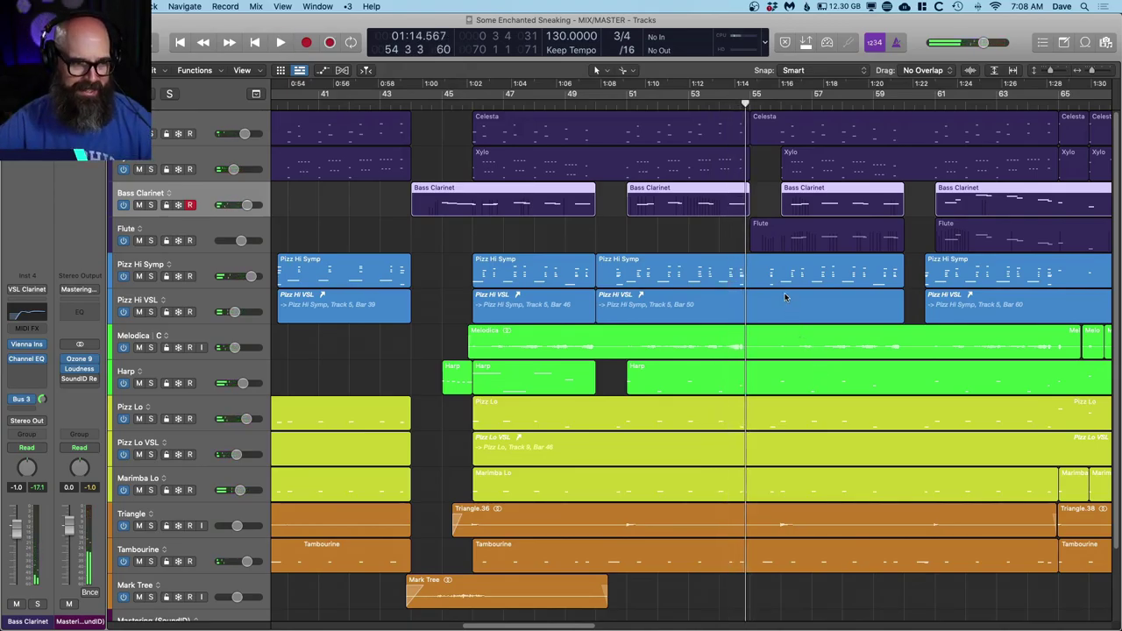
# Step: Solo the Flute and Bass Clarinet tracks together around bar 57 during playback, then clear both solos
pyautogui.hscroll(5, 812, 286)
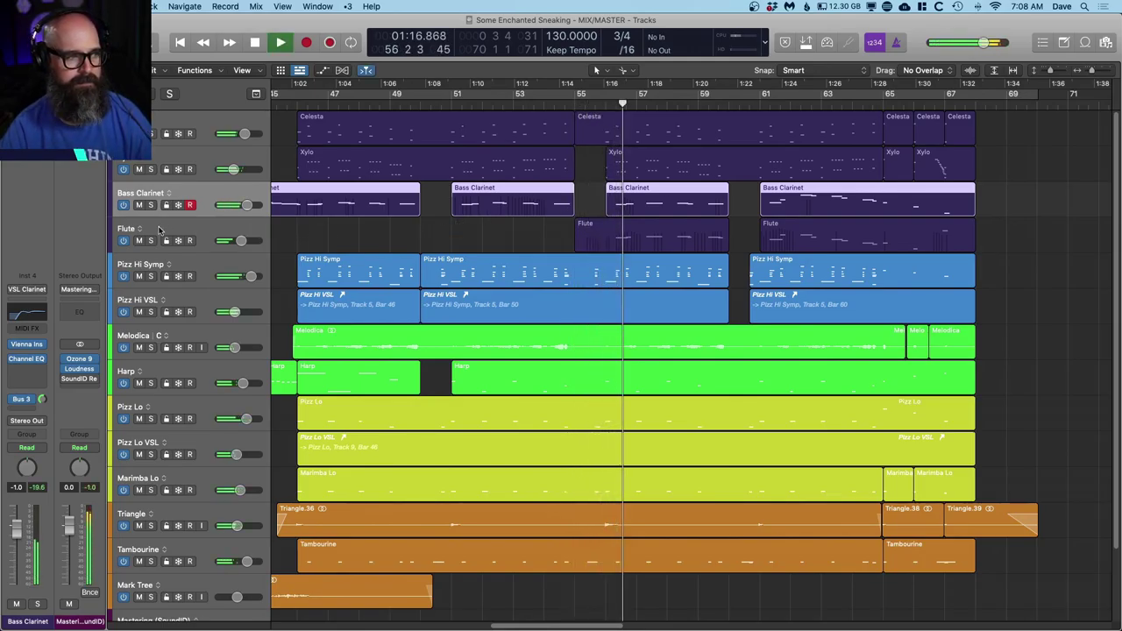
pyautogui.moveTo(150, 240); pyautogui.dragTo(150, 205)
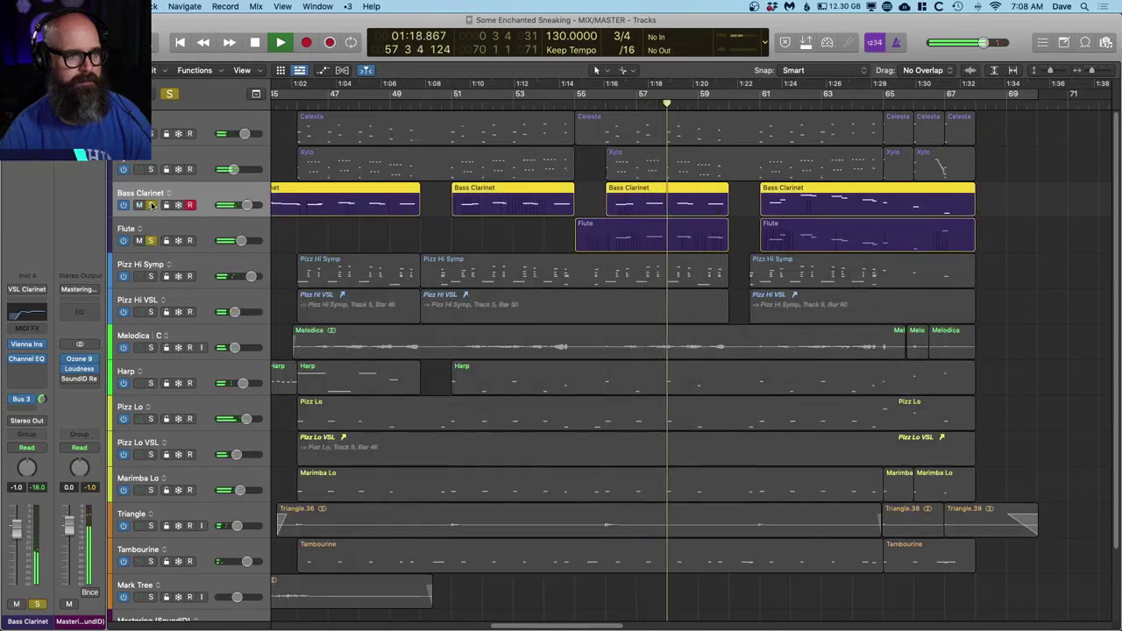
pyautogui.click(150, 205)
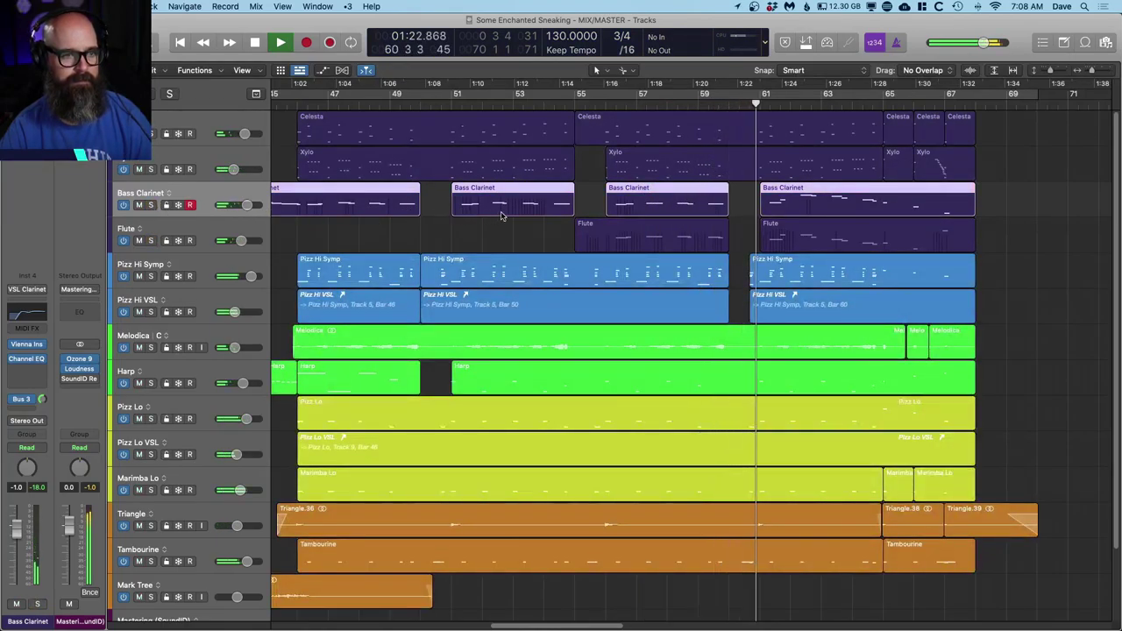
# Step: Listen to the full arrangement from bar 60 and stop the playback at bar 67
pyautogui.hscroll(5, 677, 240)
pyautogui.hscroll(4, 752, 243)
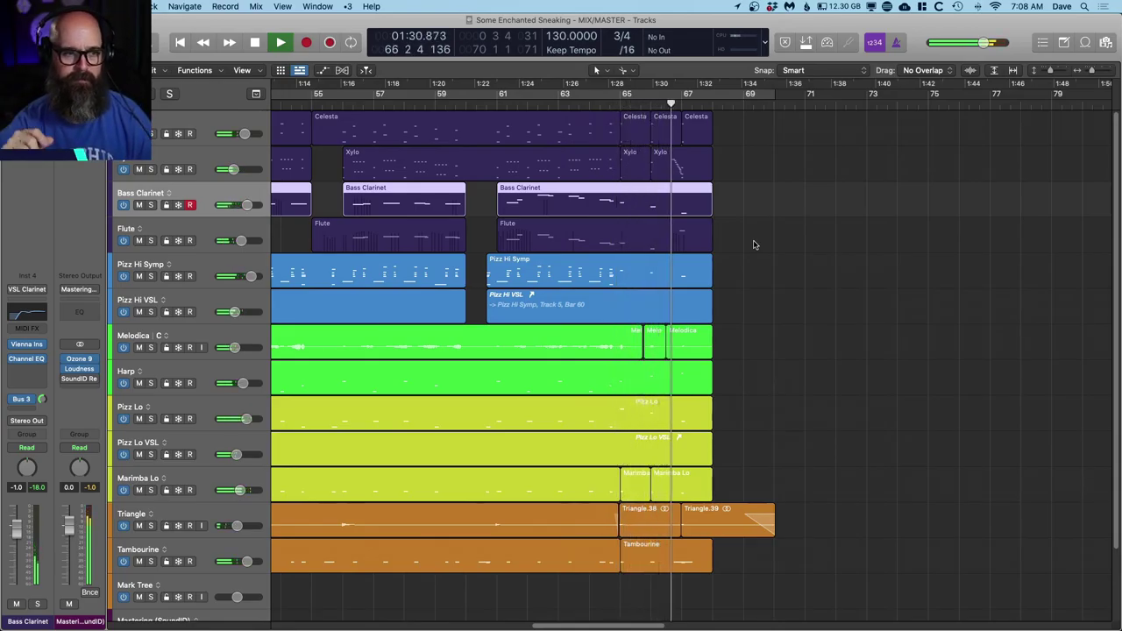
pyautogui.press('space')
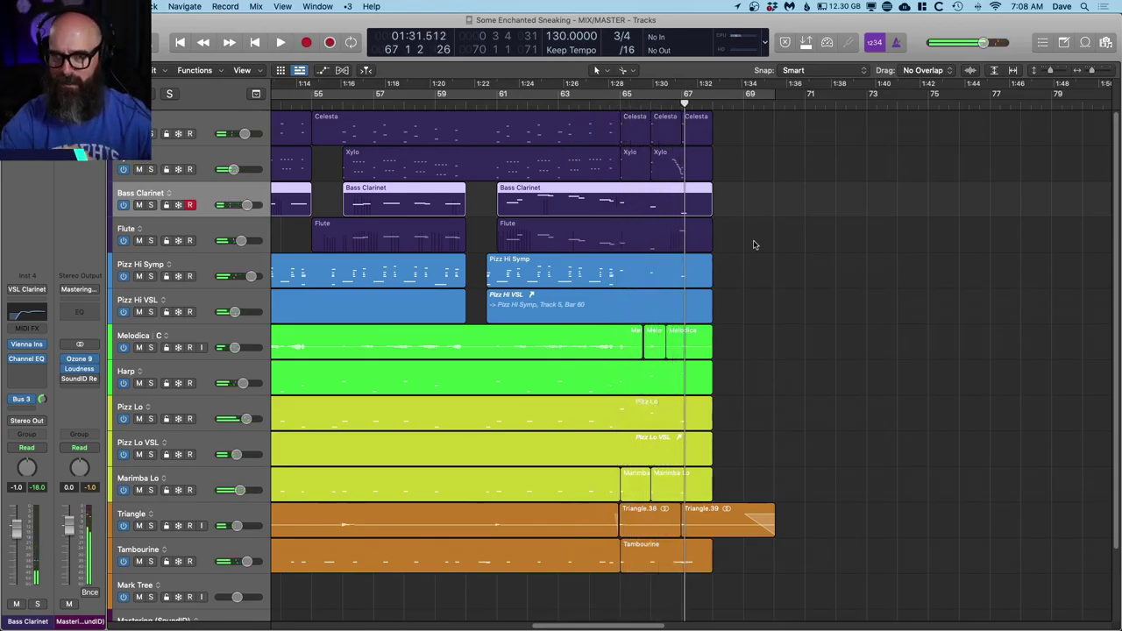
# Step: Deselect the Bass Clarinet regions, fit the whole arrangement in view, and play it from the beginning
pyautogui.click(484, 211)
pyautogui.press('z')
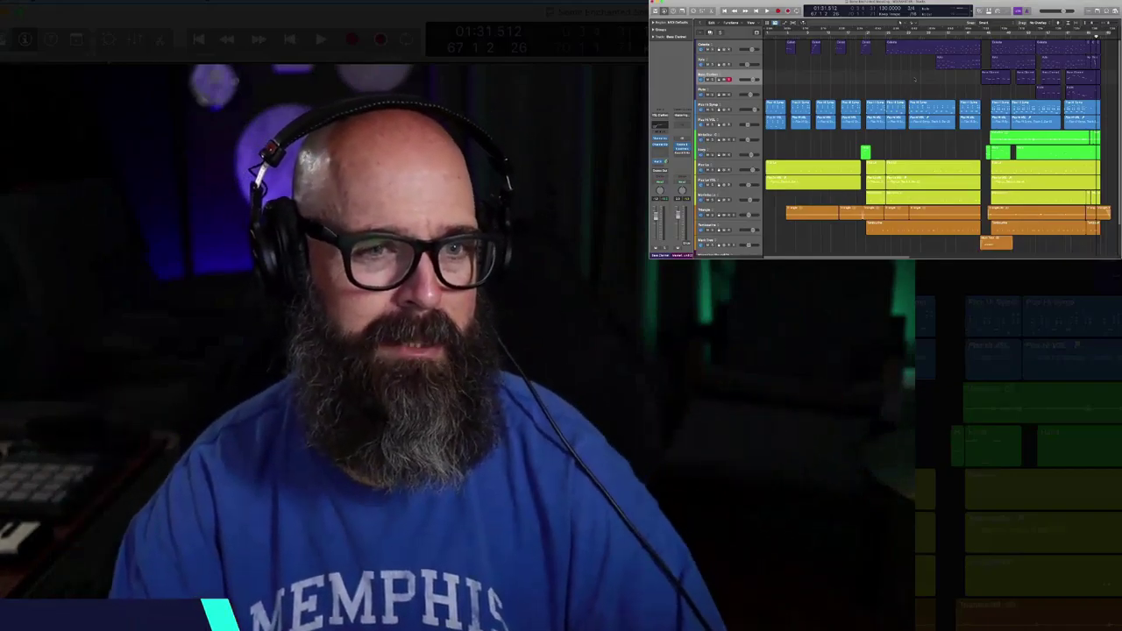
pyautogui.press('Return')
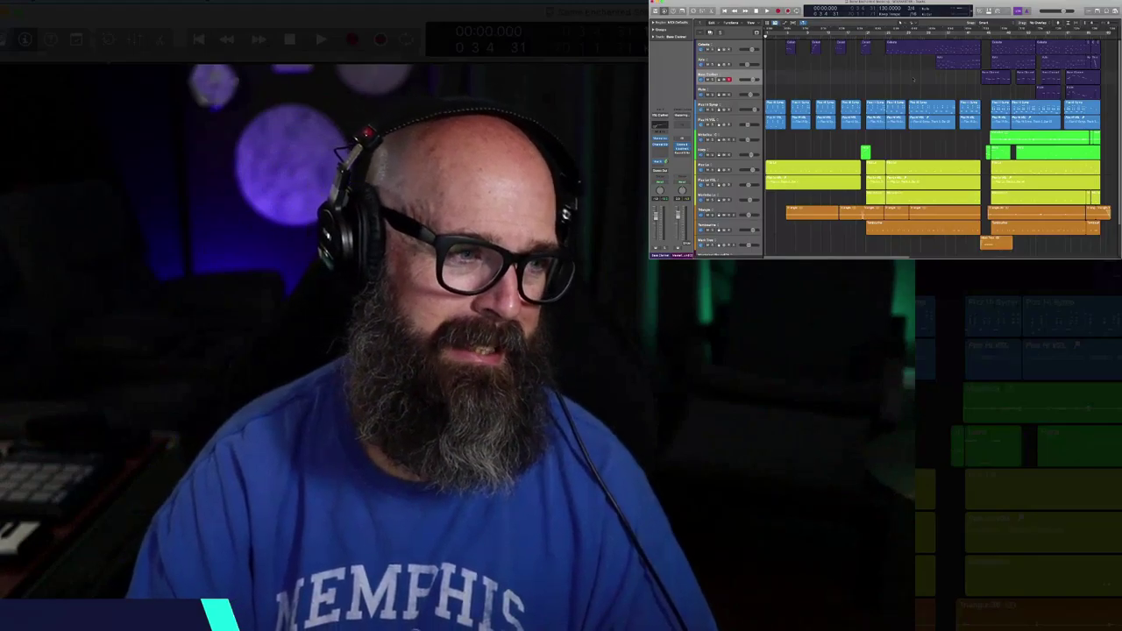
pyautogui.press('space')
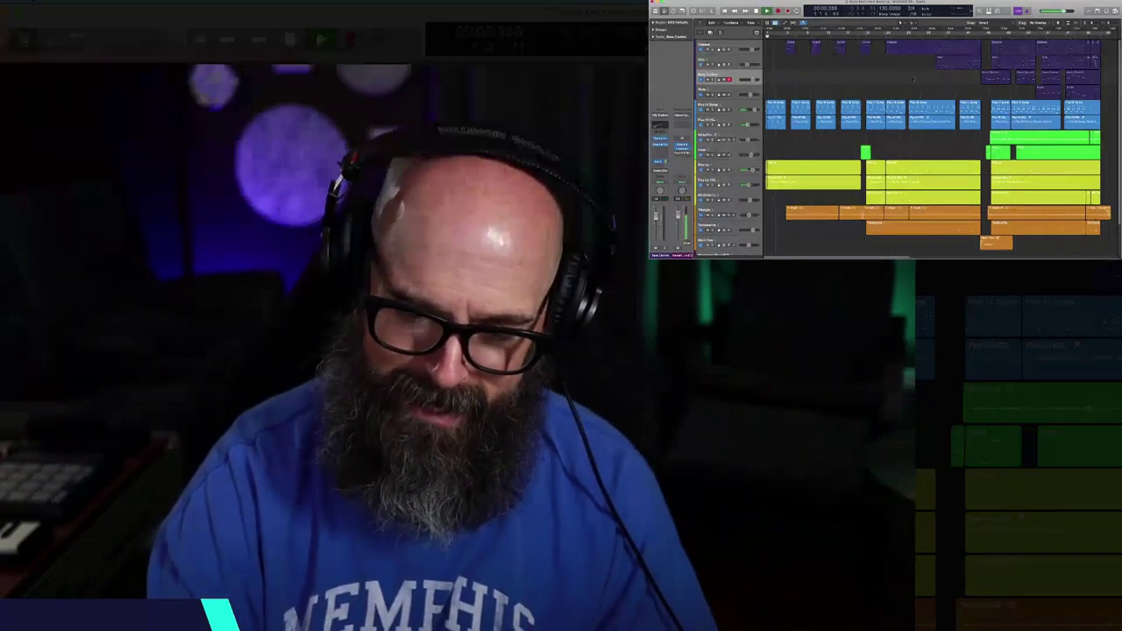